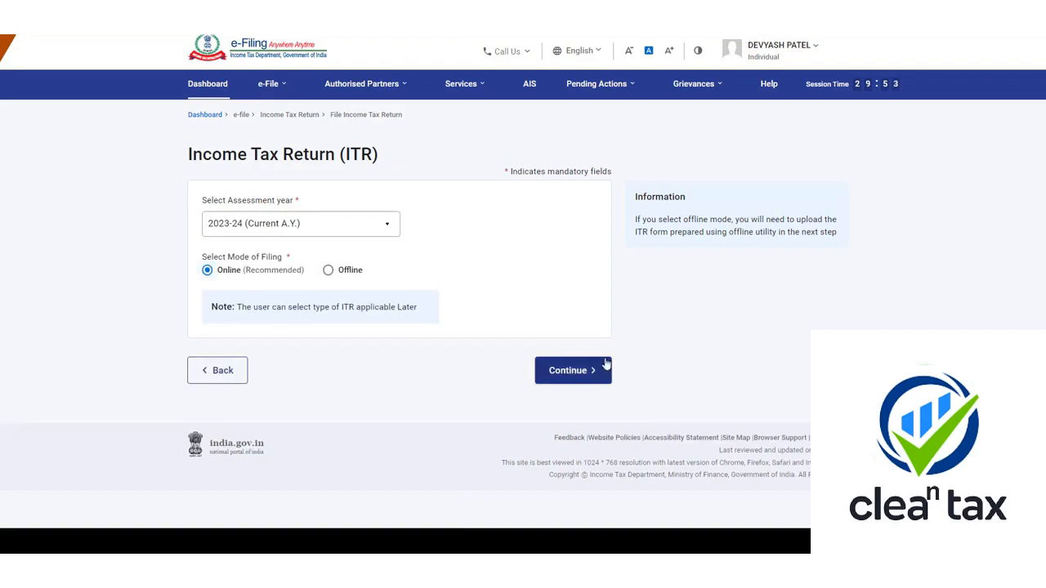
Begin an online return for assessment year 2023-24 with status Individual and choose form ITR-4.
click(783, 391)
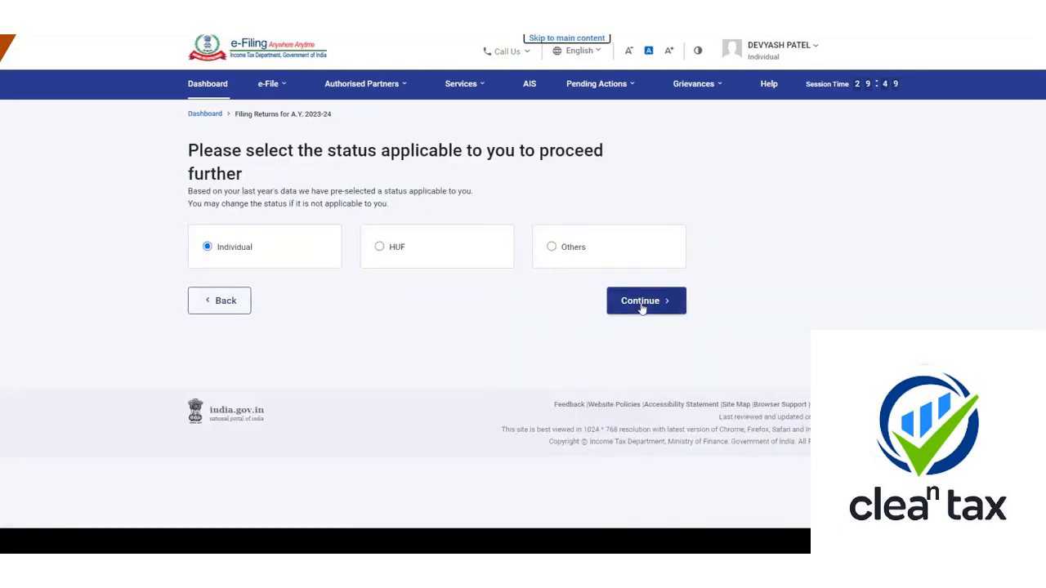
click(642, 304)
click(515, 266)
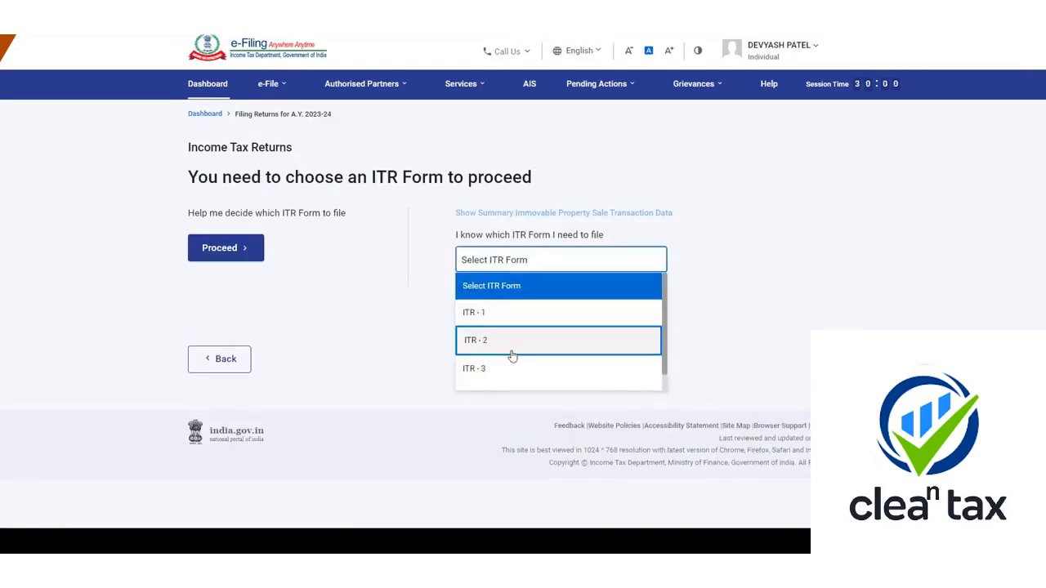
scroll(509, 369, down, 1)
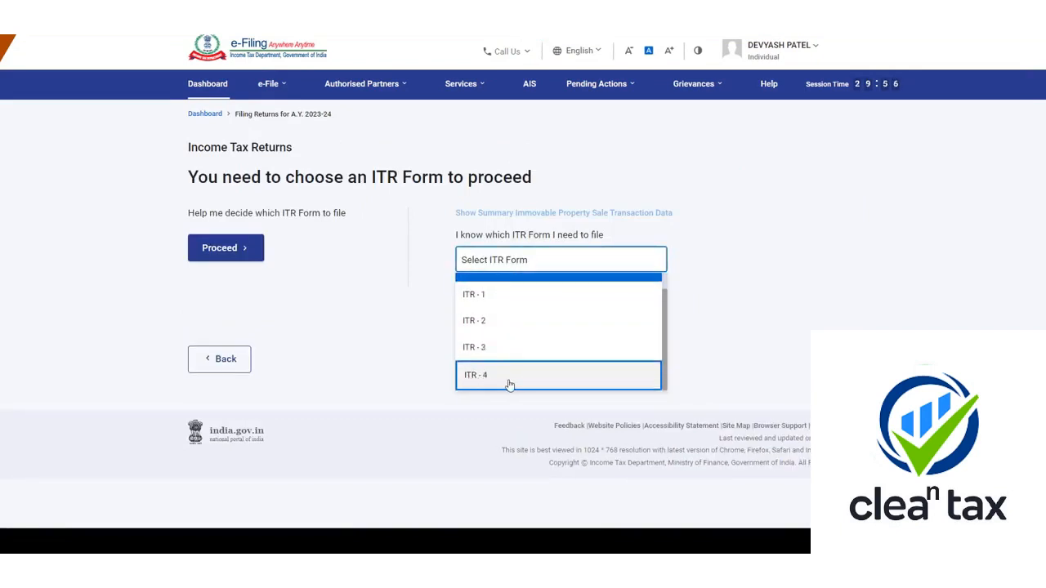
click(508, 381)
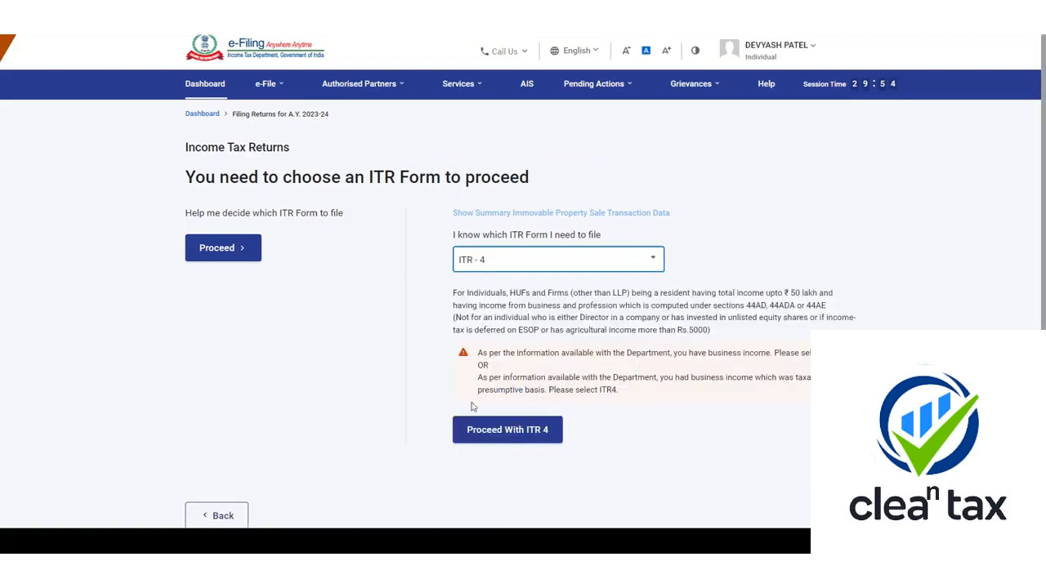
click(541, 439)
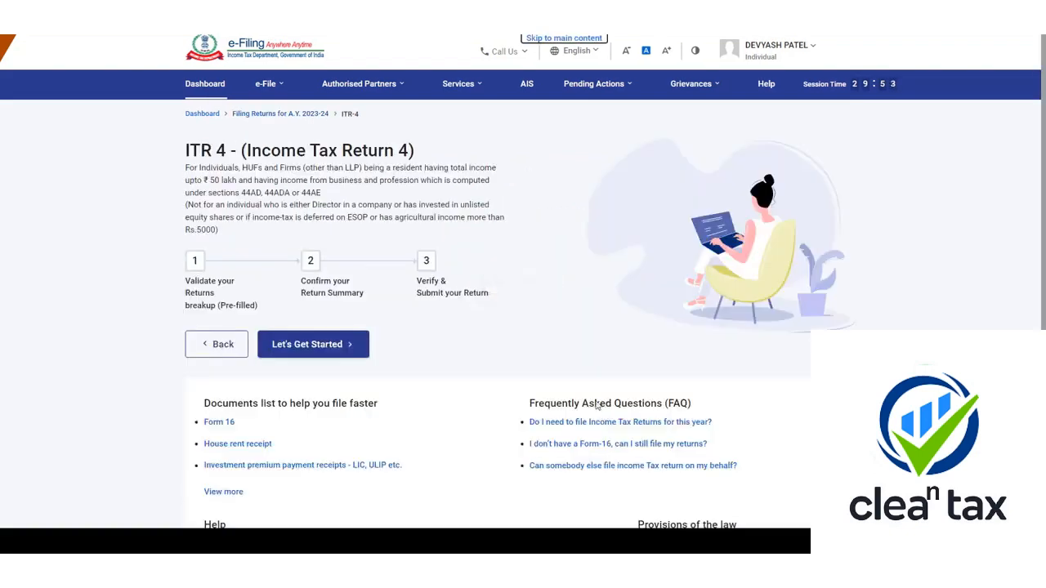
Start the ITR-4 return with Others as the reason for filing and acknowledge the pre-filled data notice.
click(362, 345)
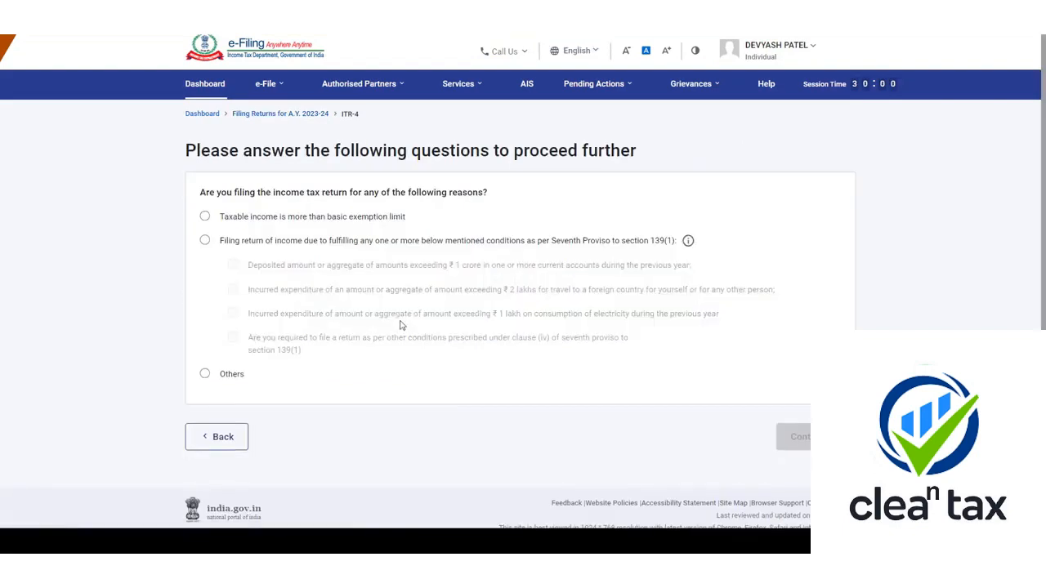
click(206, 376)
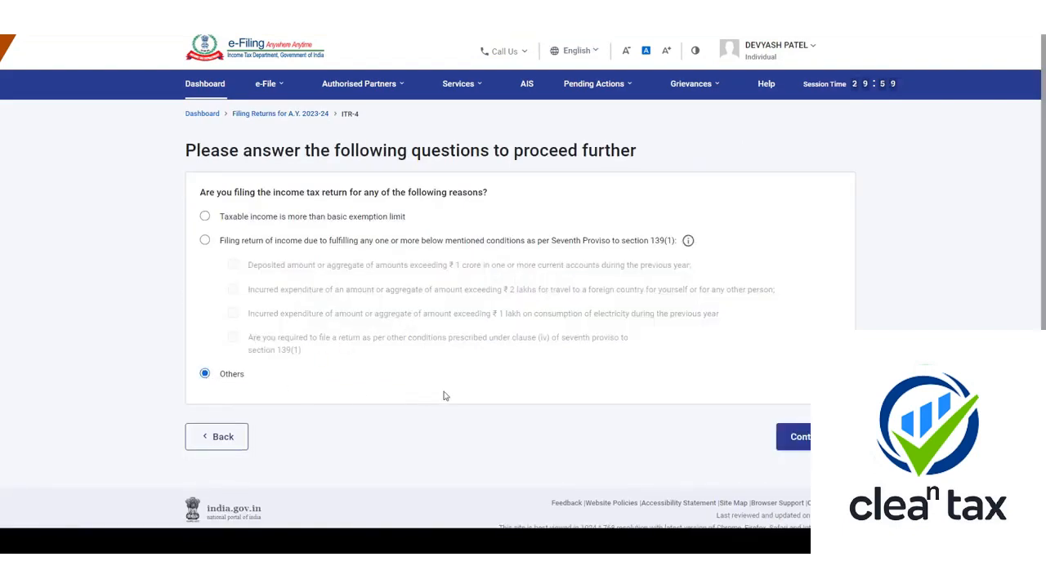
click(800, 439)
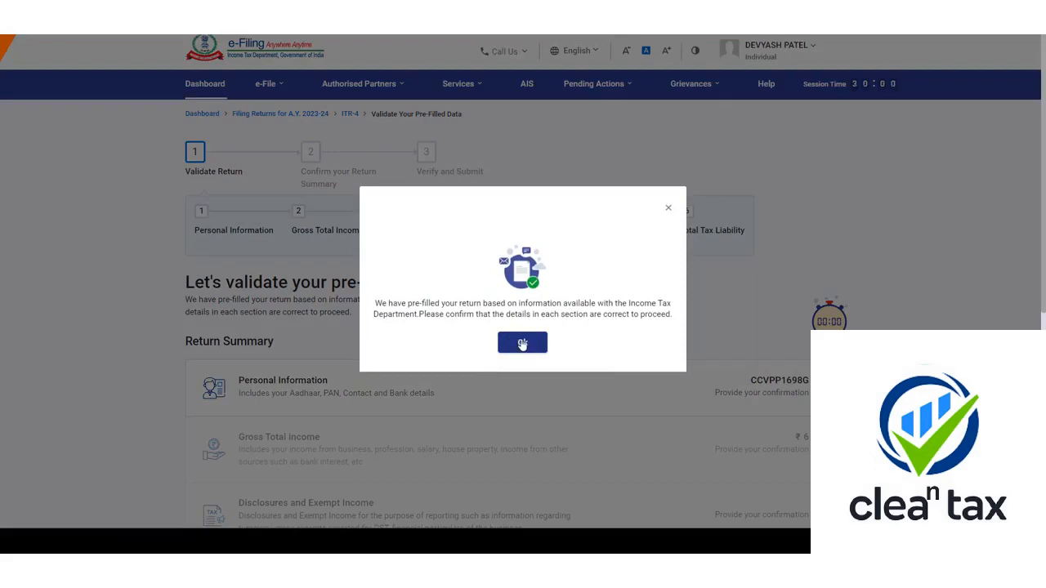
click(522, 341)
Set the nature of employment to Others in the personal information section.
scroll(502, 251, down, 3)
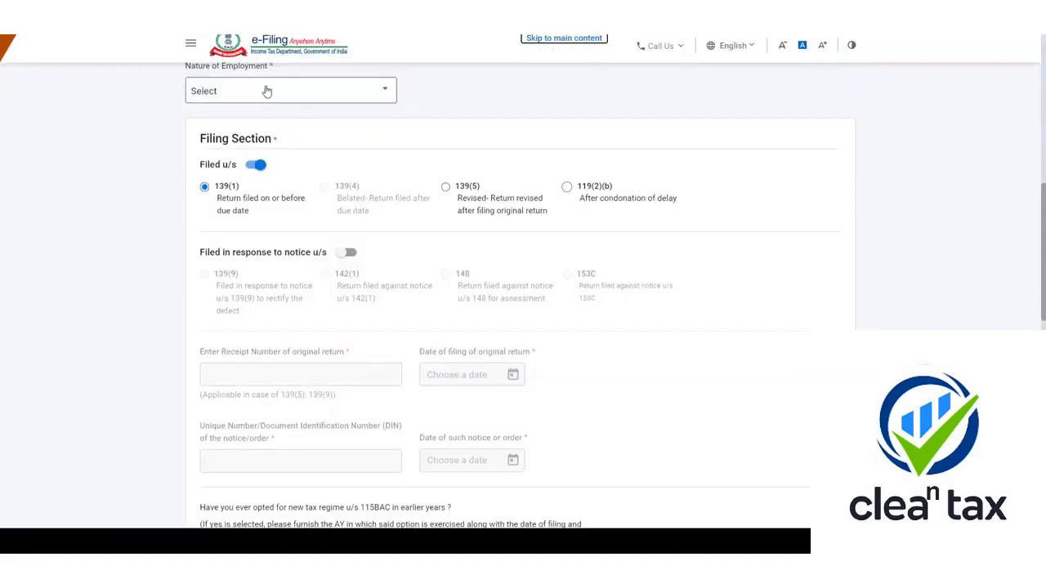
drag(192, 70, 268, 70)
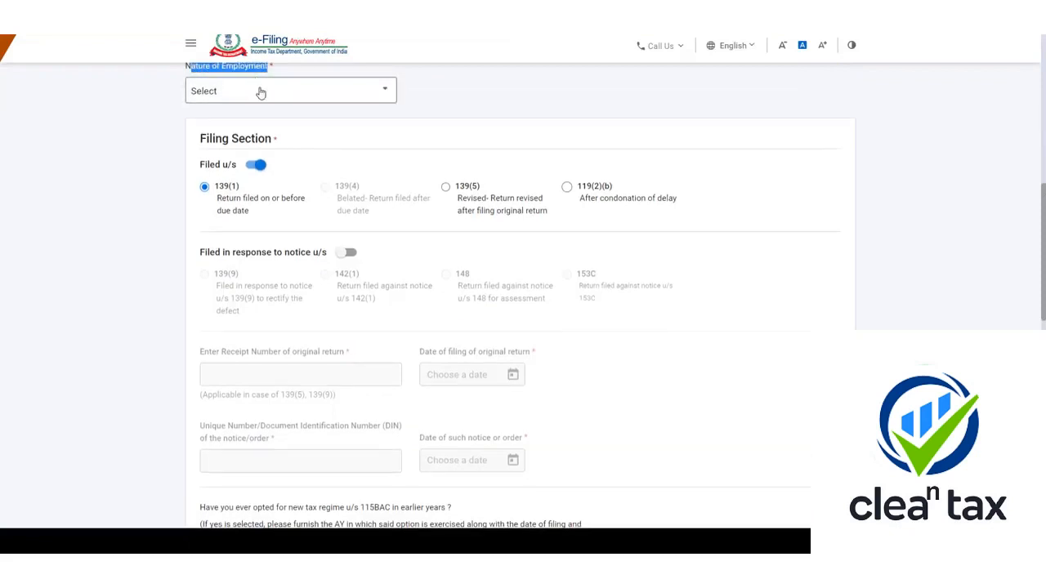
click(261, 93)
scroll(275, 153, down, 3)
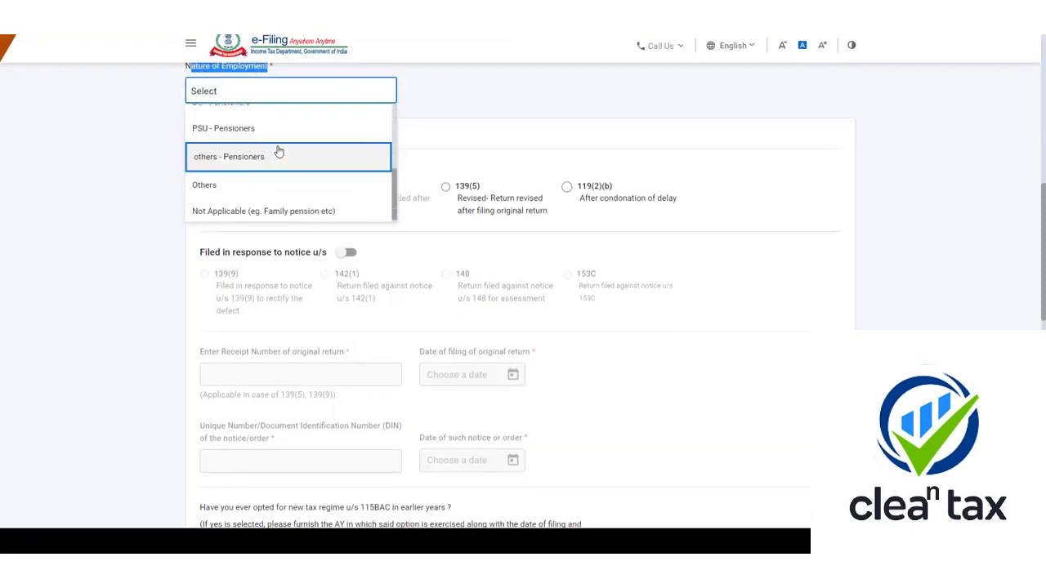
click(234, 189)
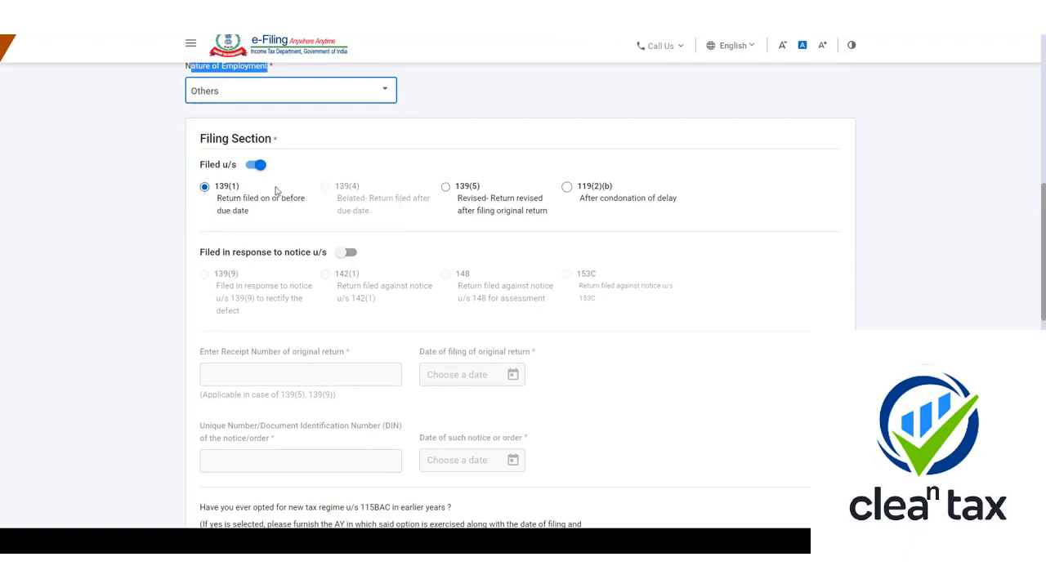
Answer No to having opted for the new tax regime in earlier years and select Not opting for the current assessment year.
scroll(269, 155, down, 1)
scroll(267, 123, down, 5)
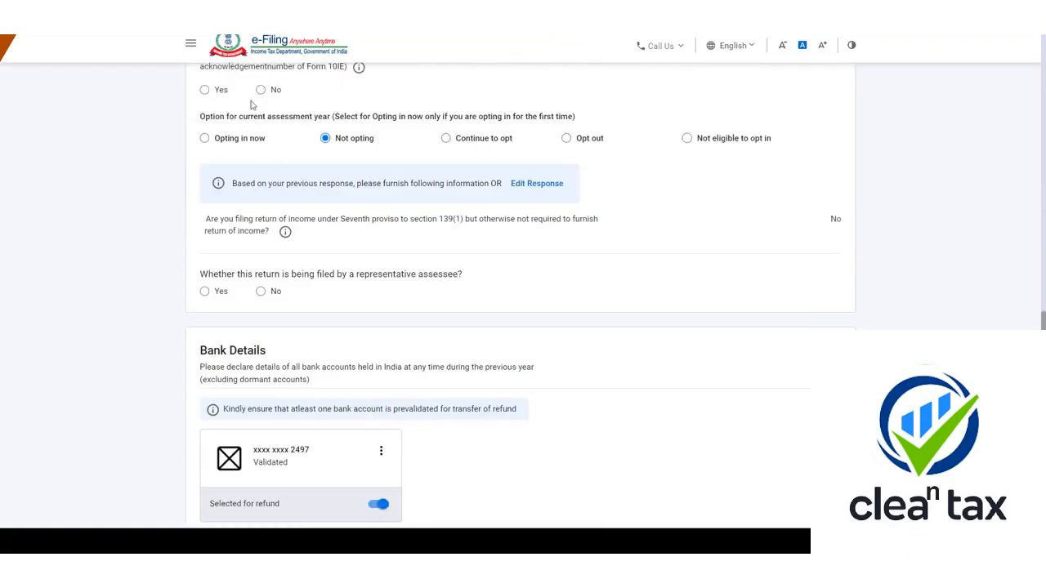
scroll(227, 98, up, 2)
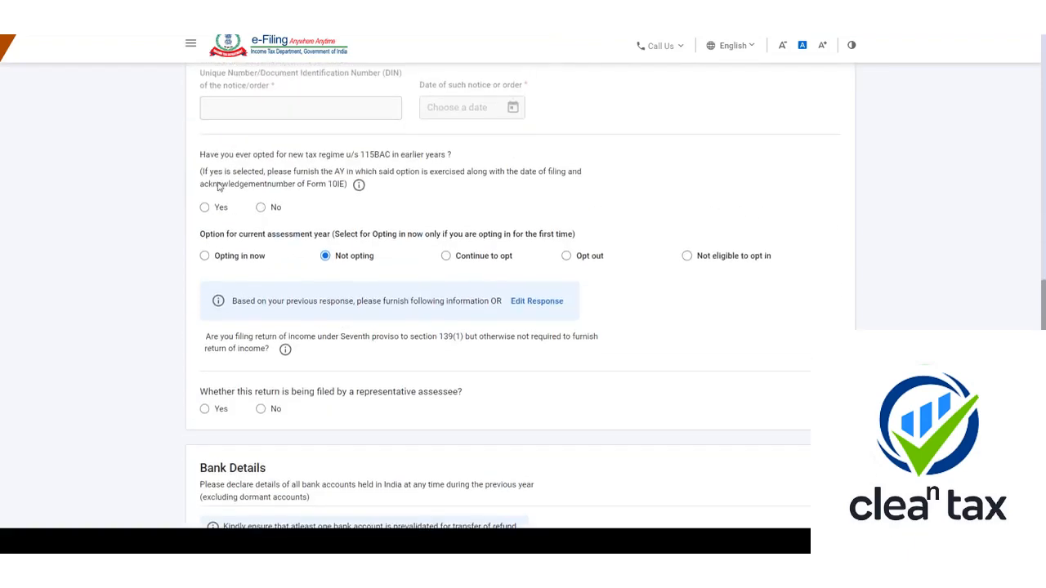
click(262, 211)
click(326, 258)
Review the representative assessee question and the refund bank account, and confirm the personal information section.
scroll(331, 268, down, 4)
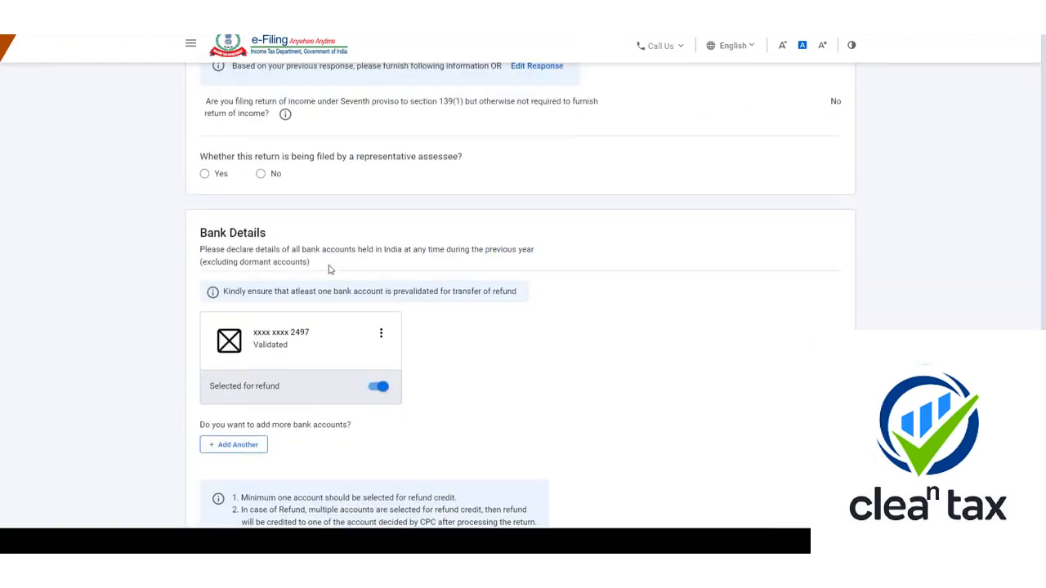
drag(247, 161, 438, 169)
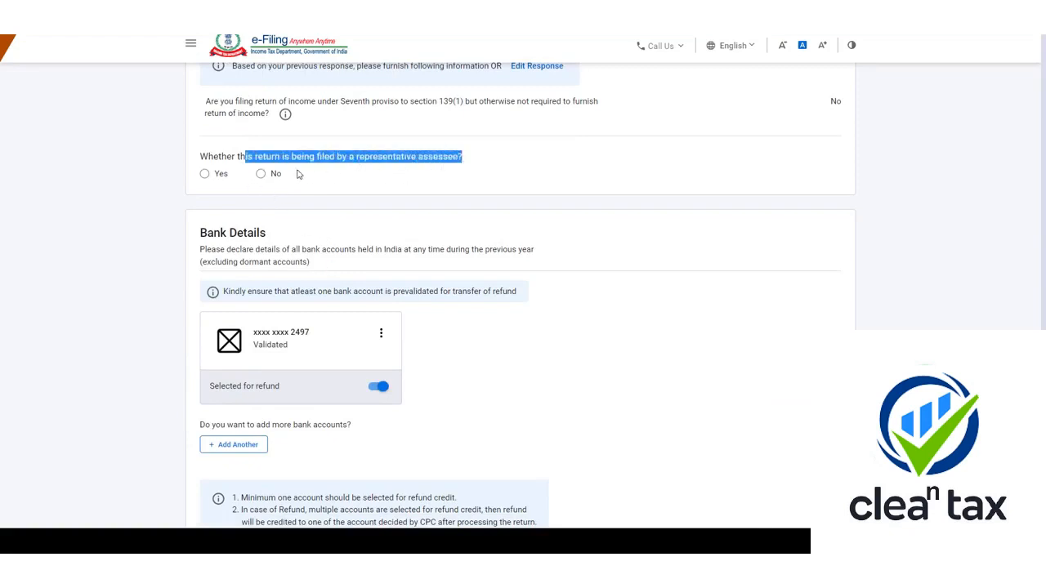
scroll(518, 226, down, 4)
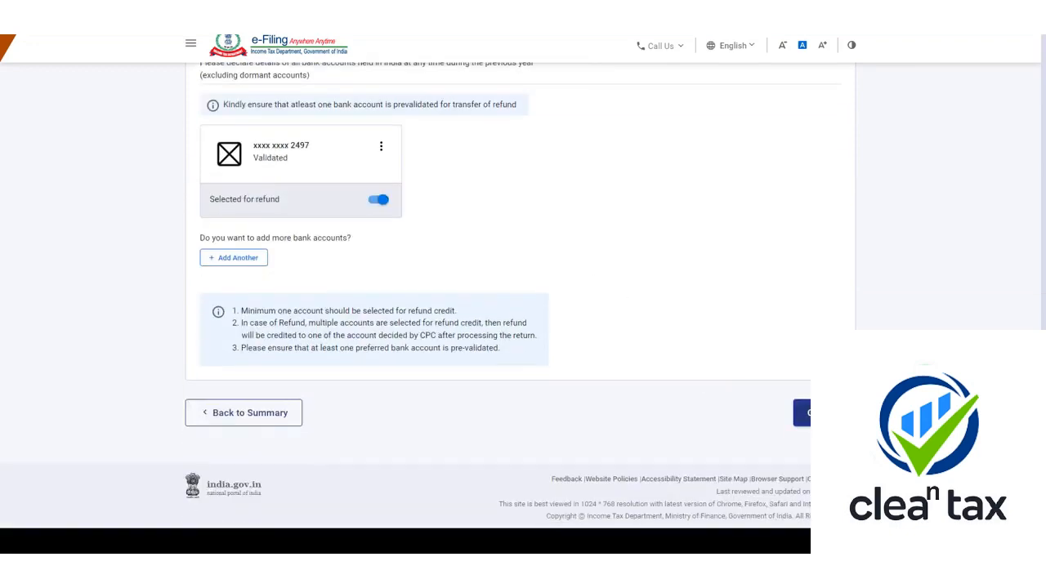
click(805, 412)
Open the Gross Total Income section of the return summary and skip its preliminary questions.
scroll(728, 240, down, 4)
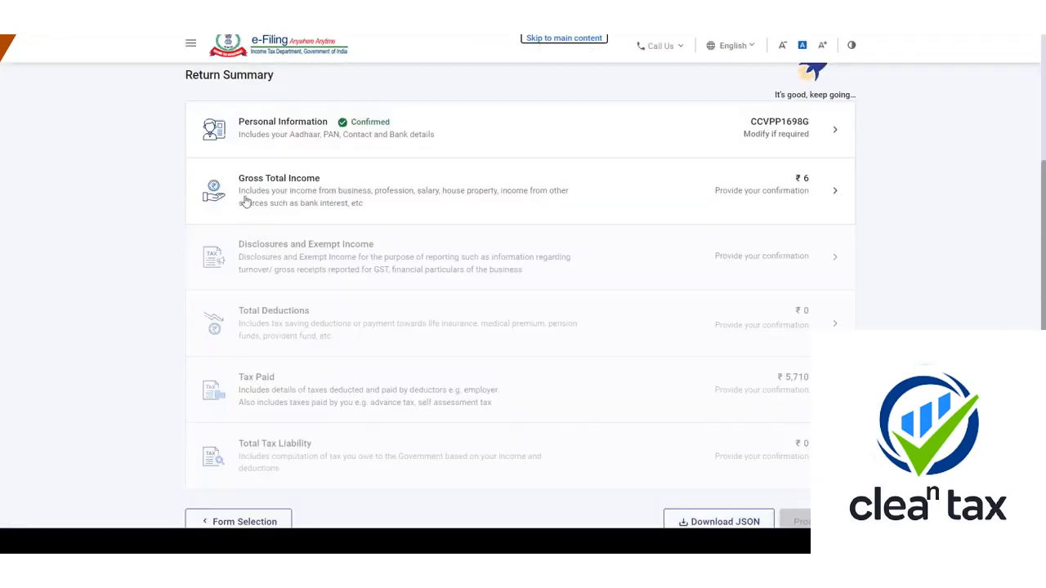
click(396, 201)
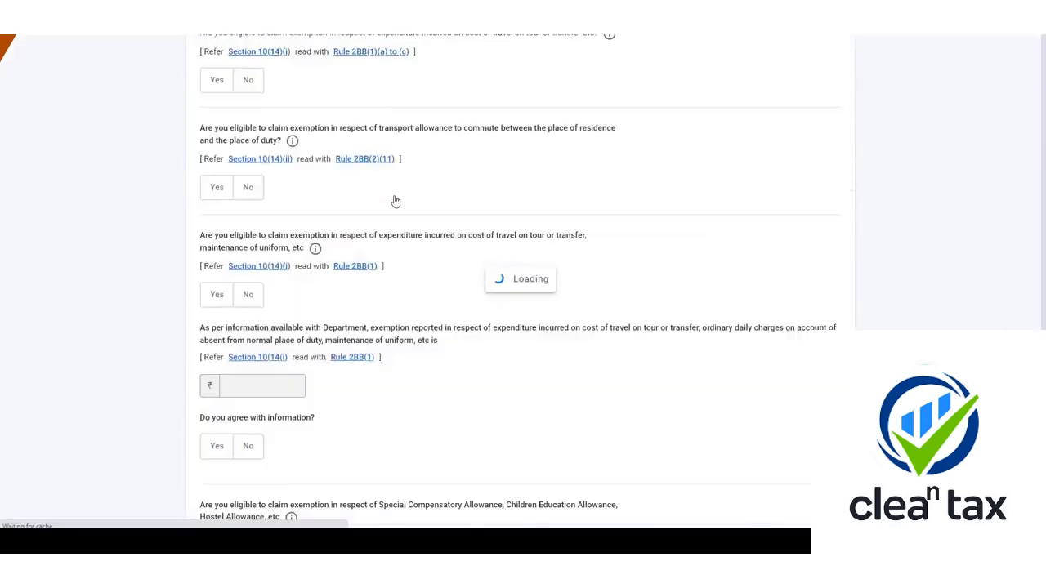
scroll(395, 201, down, 5)
click(346, 380)
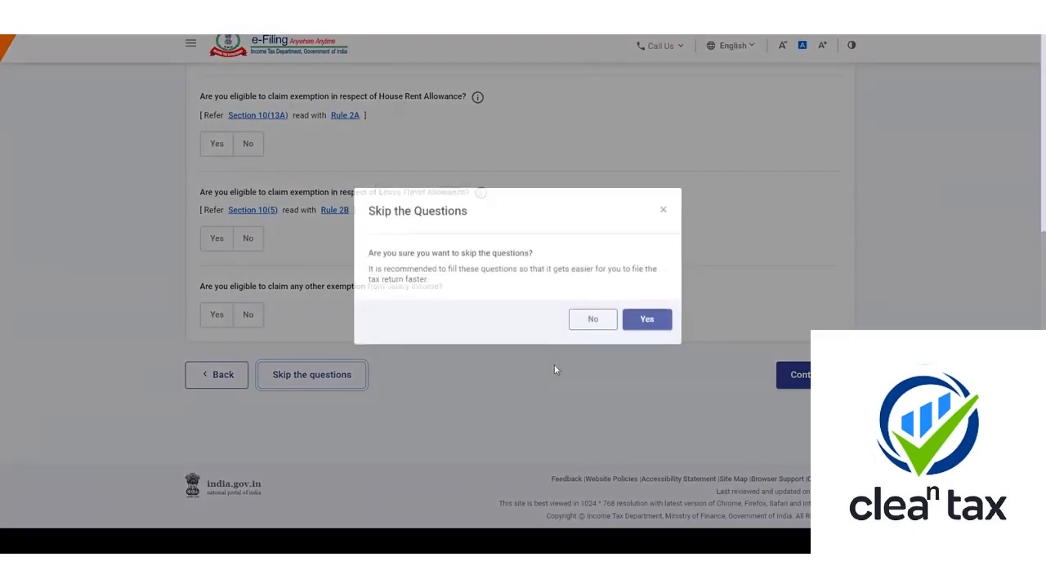
click(660, 331)
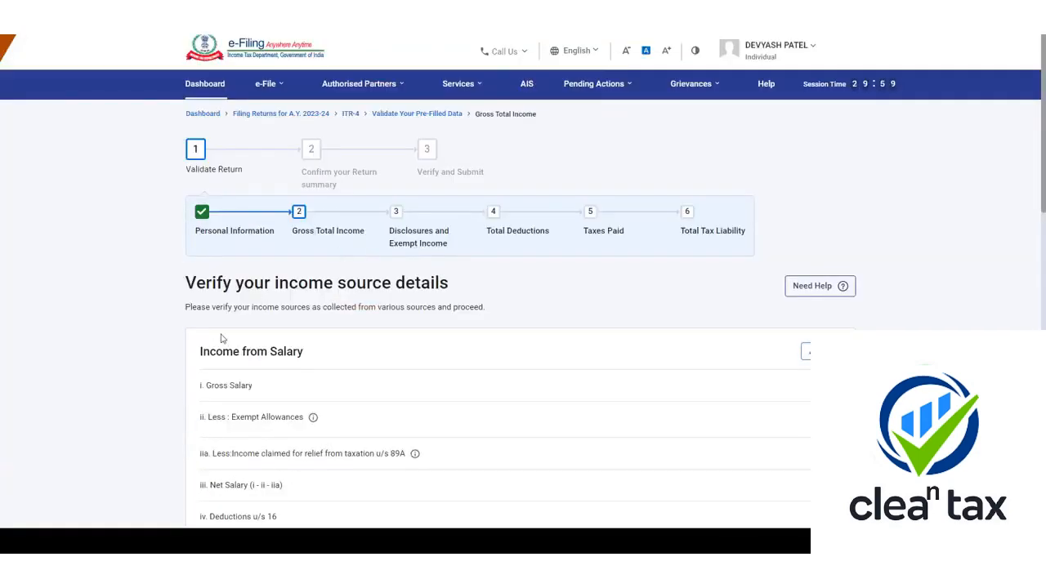
Review the income source sections for salary, house property, business or profession, and other sources.
drag(216, 353, 345, 353)
scroll(326, 327, down, 6)
drag(251, 223, 355, 229)
scroll(255, 225, down, 2)
drag(276, 250, 393, 265)
click(393, 265)
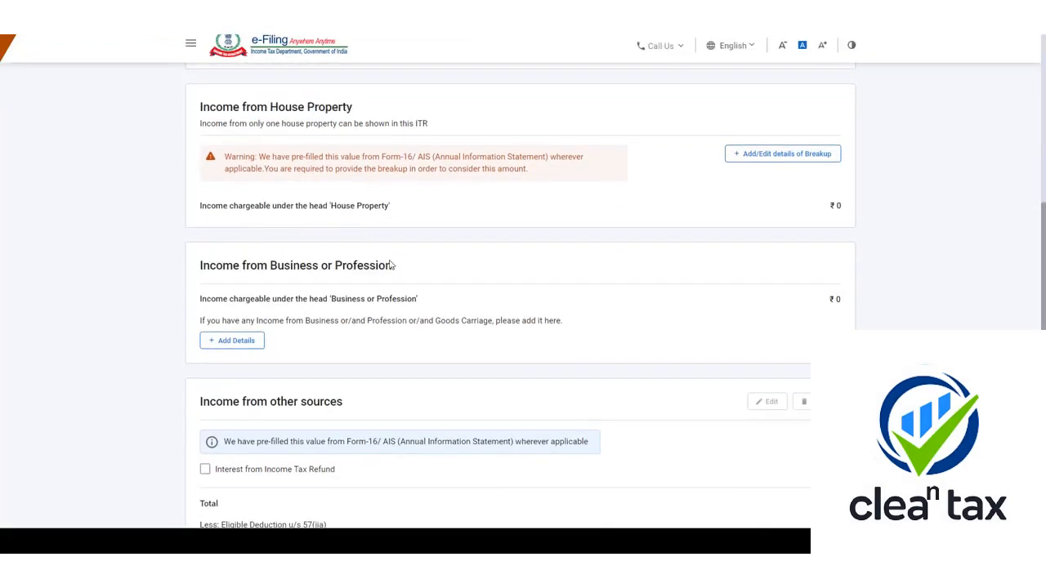
scroll(388, 259, down, 2)
drag(233, 283, 397, 283)
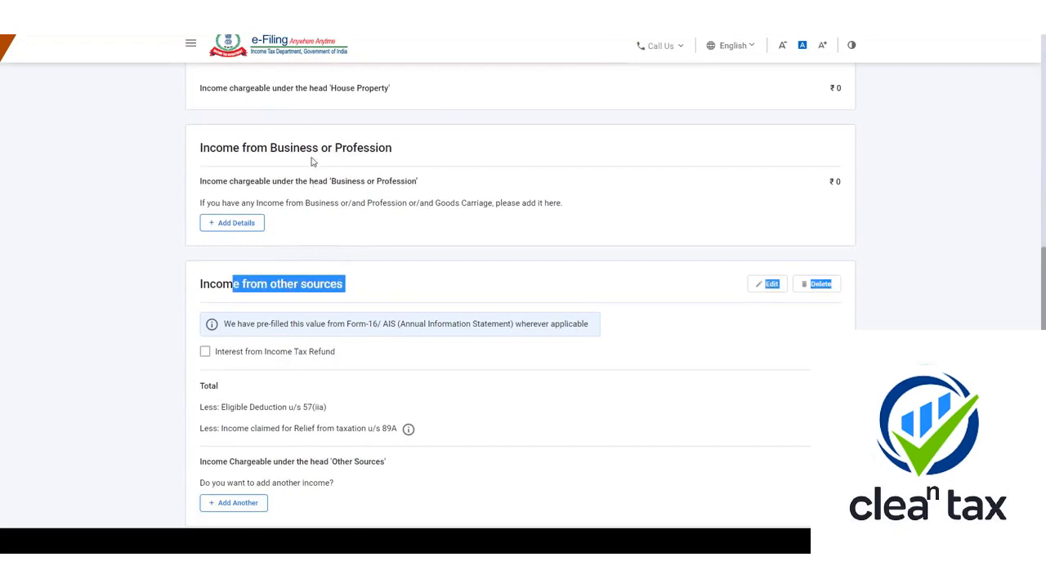
Add a section 44AD business with its business name, code 21008-Other services n.e.c. and description "deals into the online services".
click(241, 223)
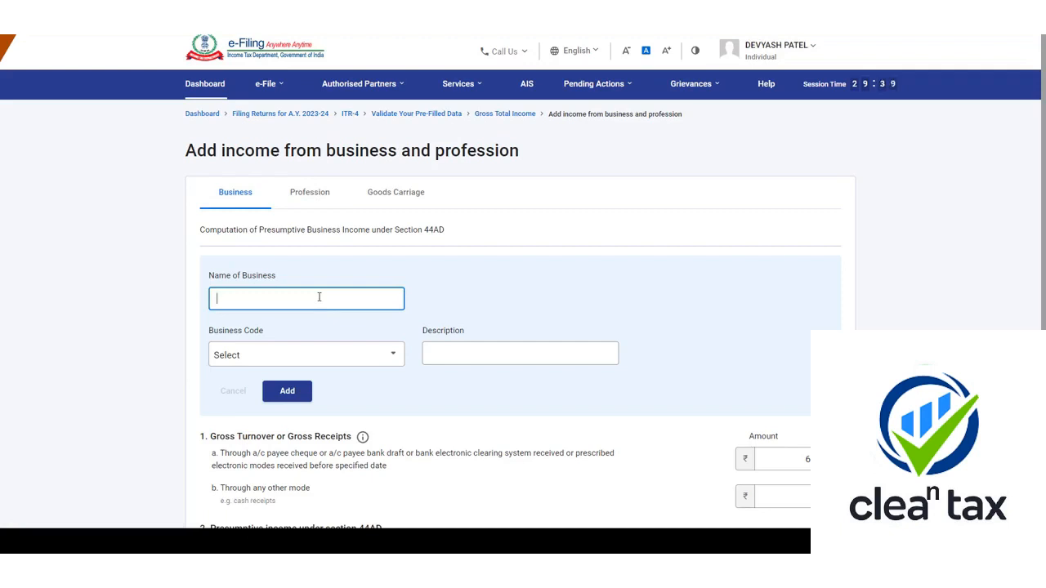
text(PATEL Services)
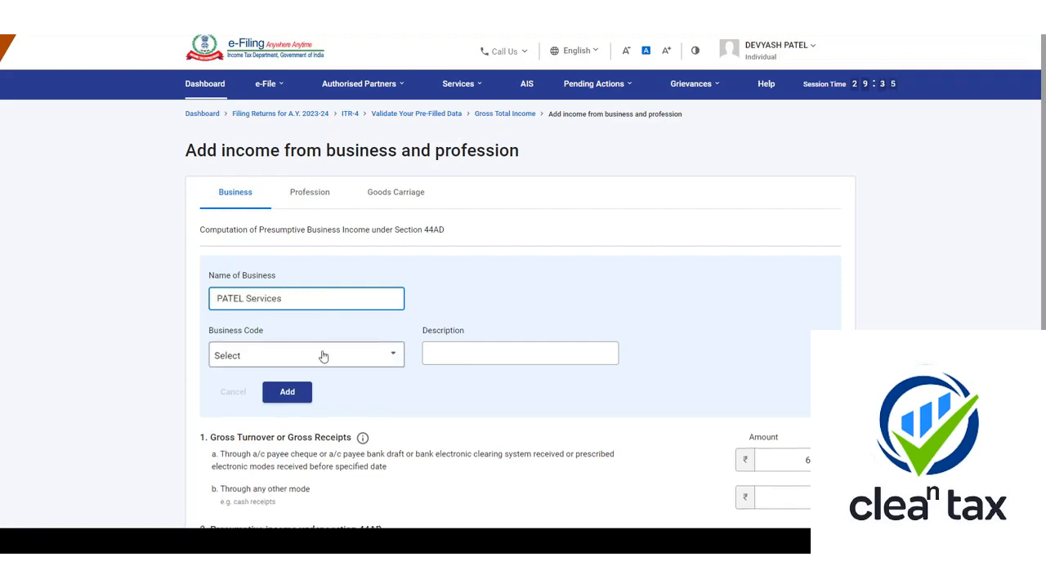
click(322, 353)
scroll(343, 339, down, 5)
scroll(314, 303, down, 10)
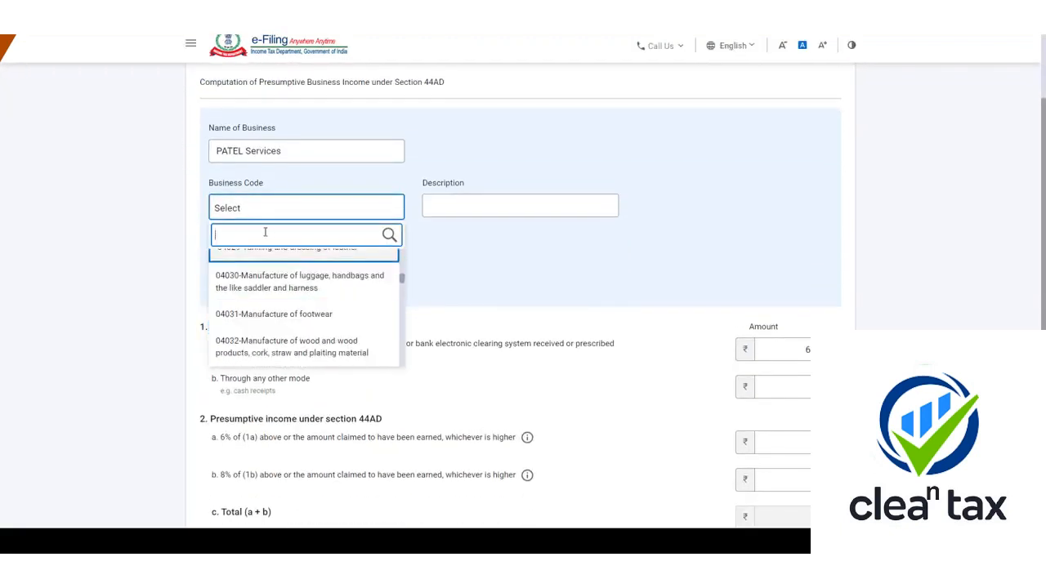
text(service)
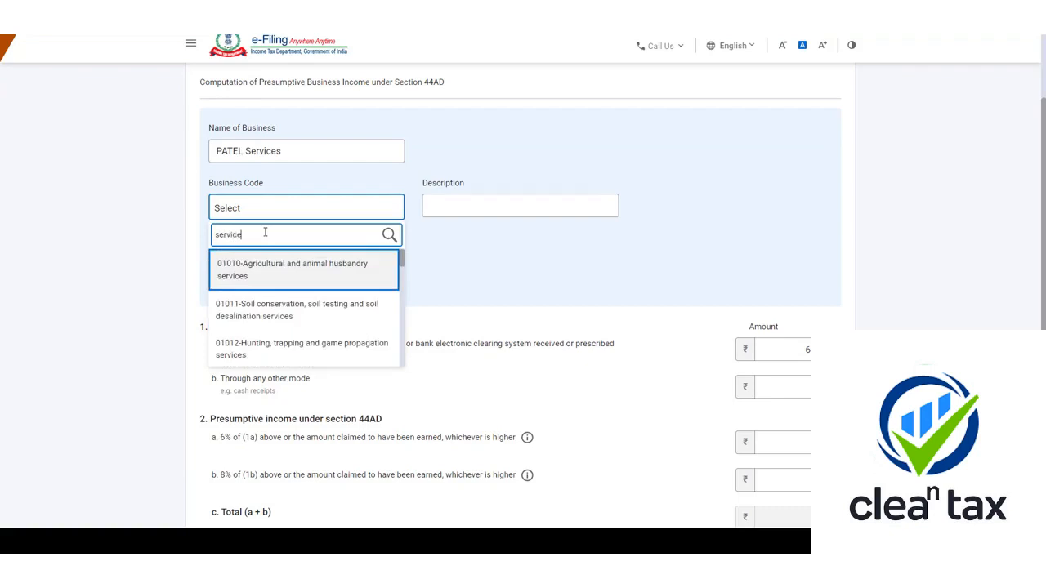
scroll(269, 299, down, 10)
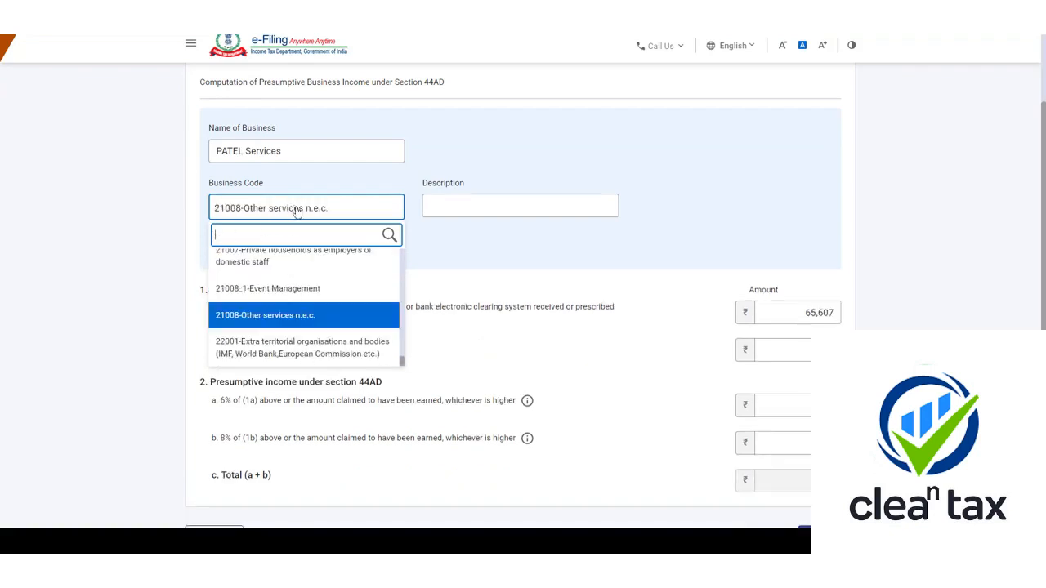
click(299, 210)
click(486, 201)
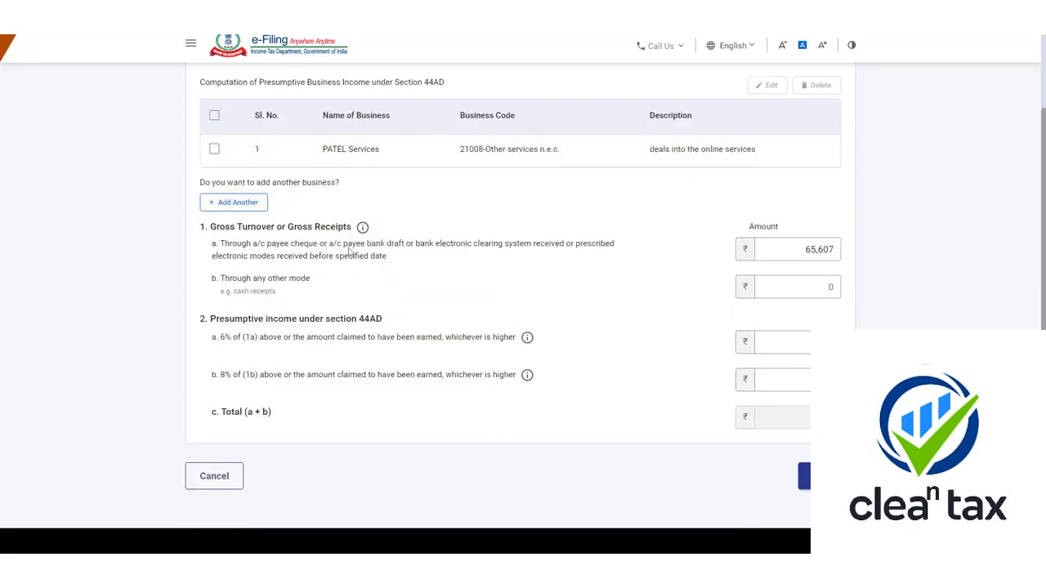
Clear the gross receipts amount for payments received through cheque, bank draft or electronic modes.
drag(267, 258, 412, 260)
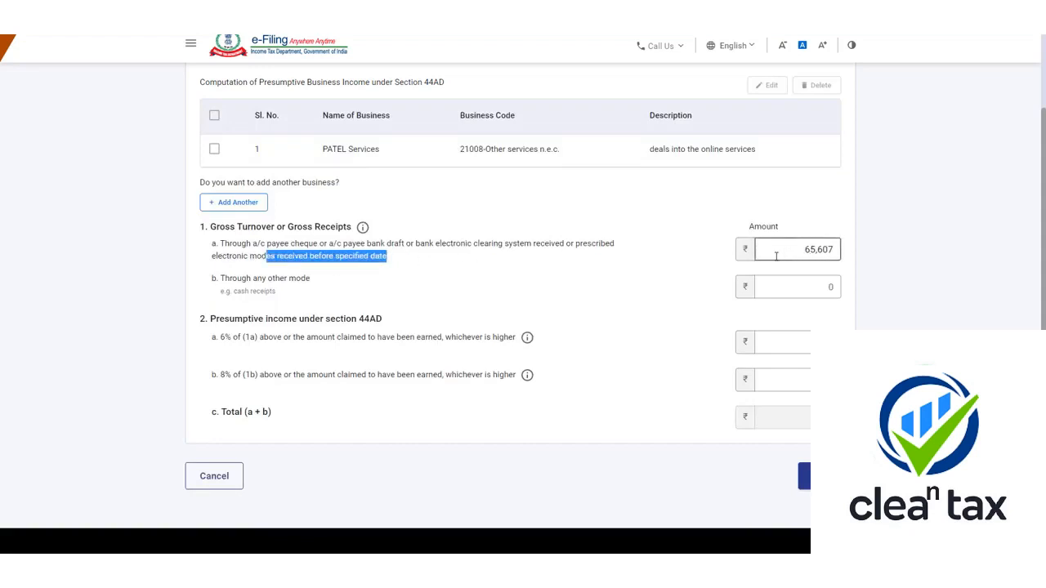
drag(778, 254, 860, 264)
key(BackSpace)
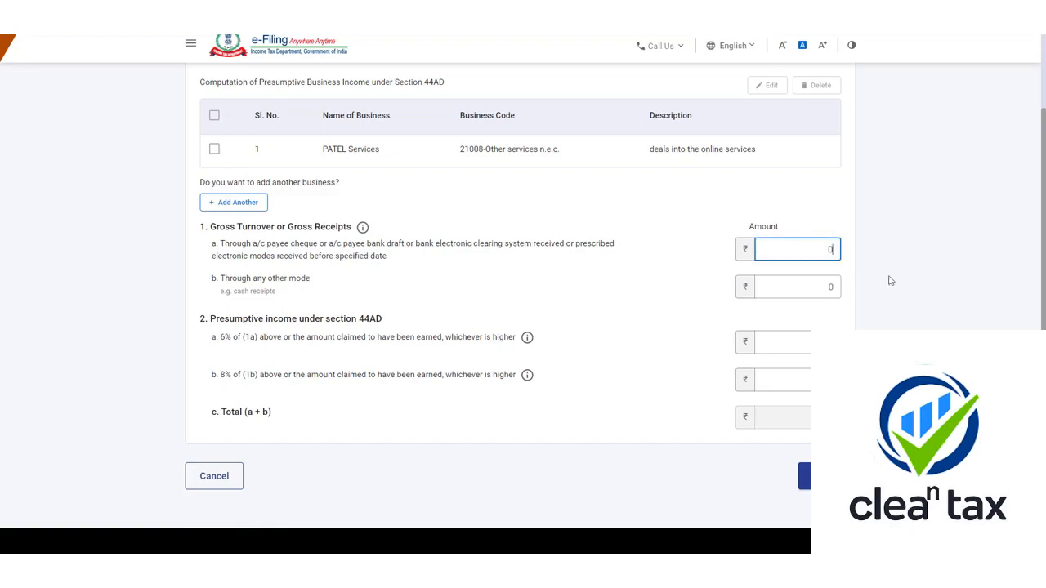
click(247, 295)
click(301, 284)
click(783, 255)
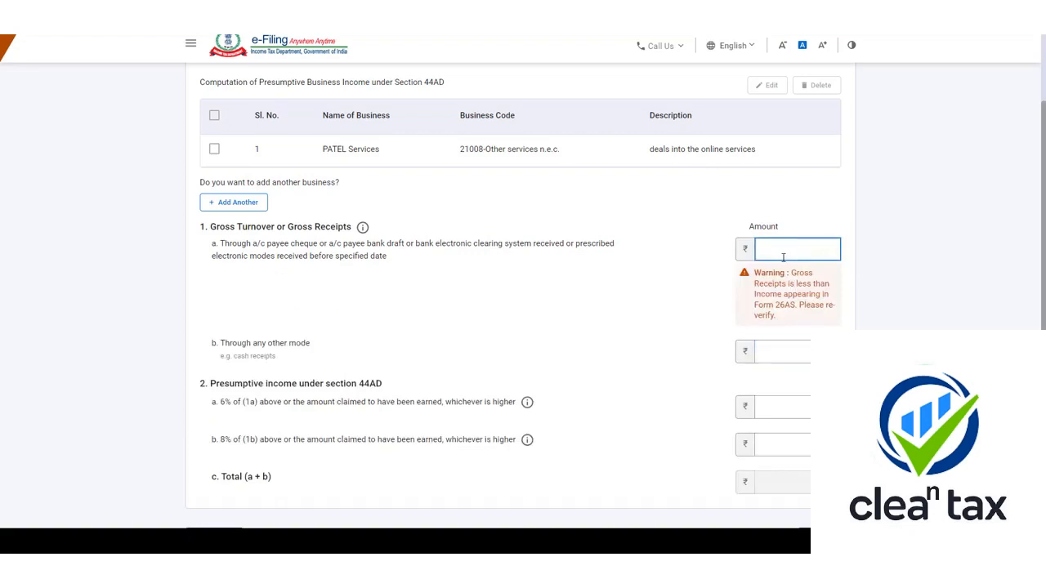
Open the Annual Information Statement on the Compliance Portal to examine the Taxpayer Information Summary for F.Y. 2022-23.
scroll(736, 261, up, 2)
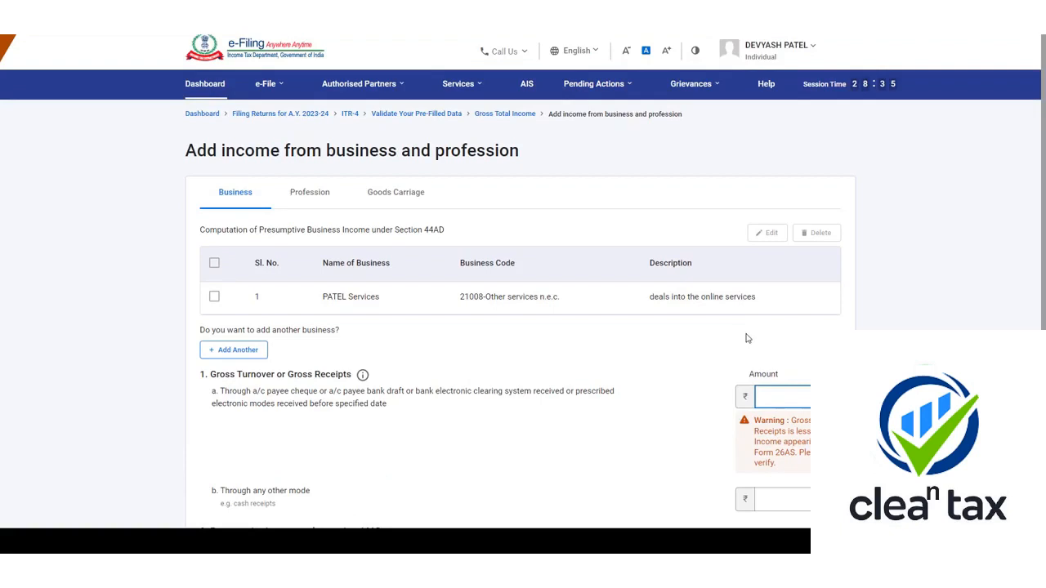
click(526, 85)
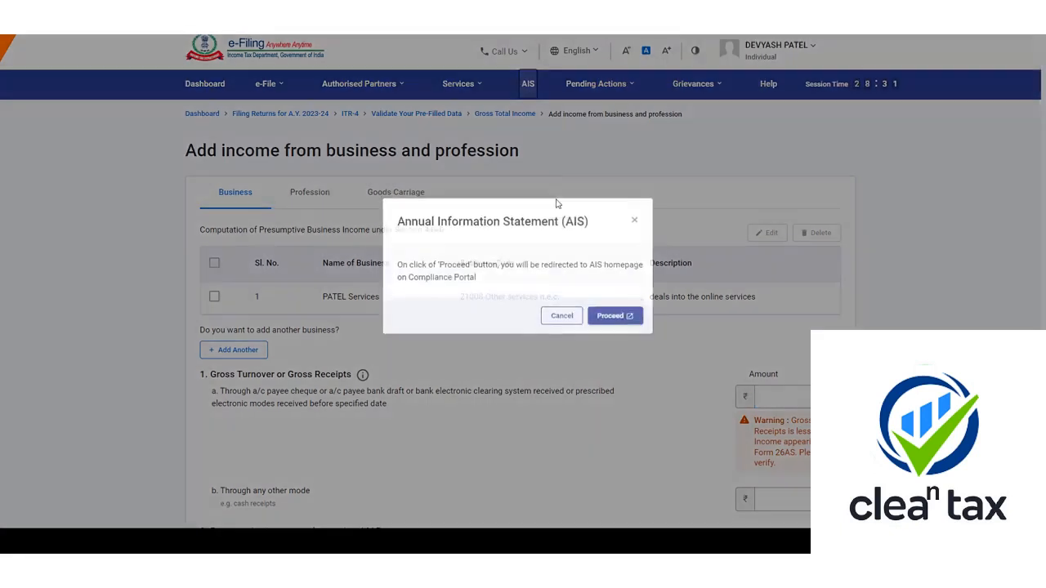
click(625, 330)
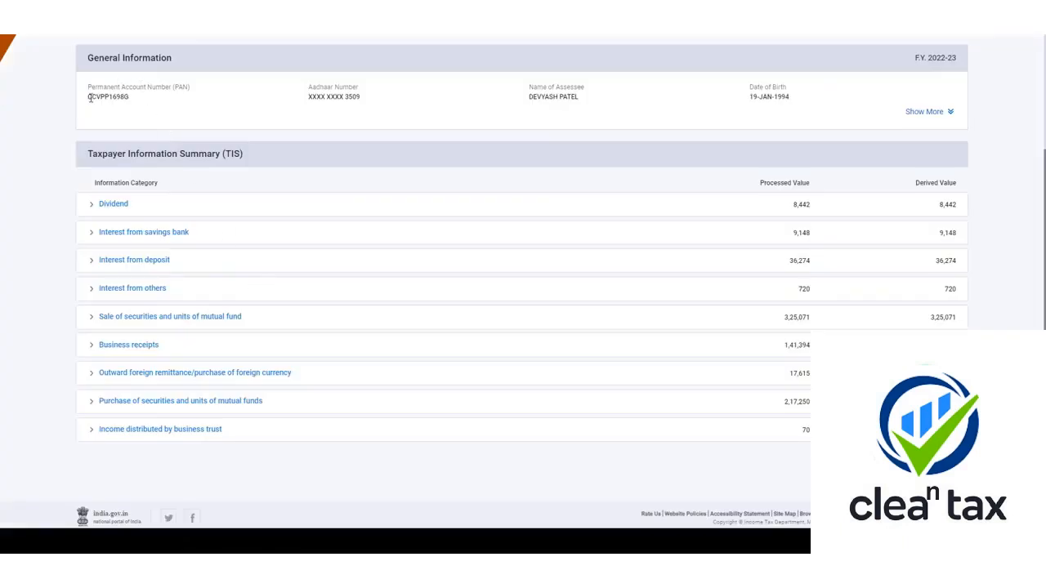
Enter gross receipts of 8,00,000 through cheque, bank draft or electronic modes and 2,00,000 through any other mode.
drag(88, 153, 190, 156)
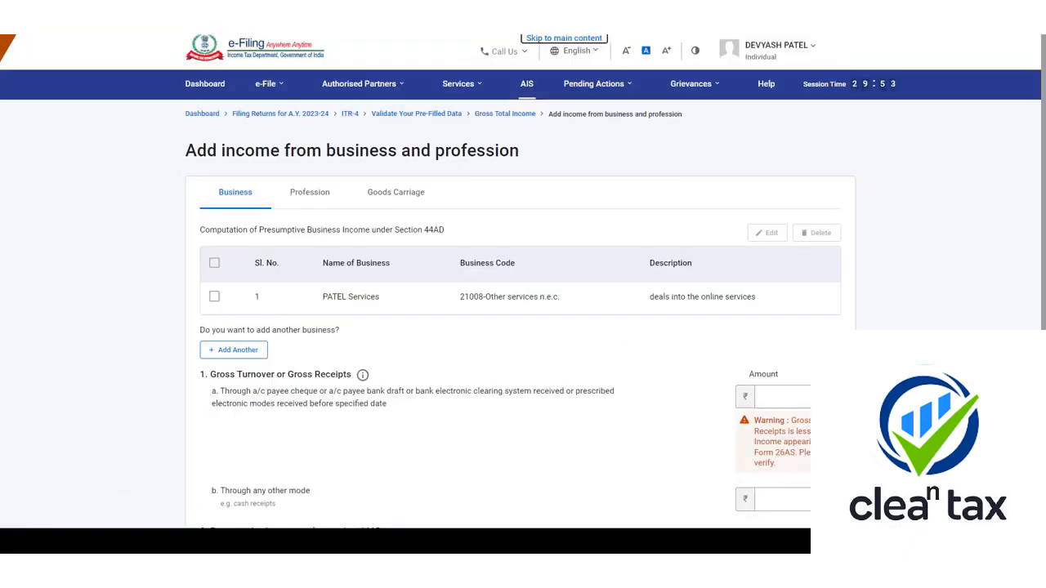
click(796, 396)
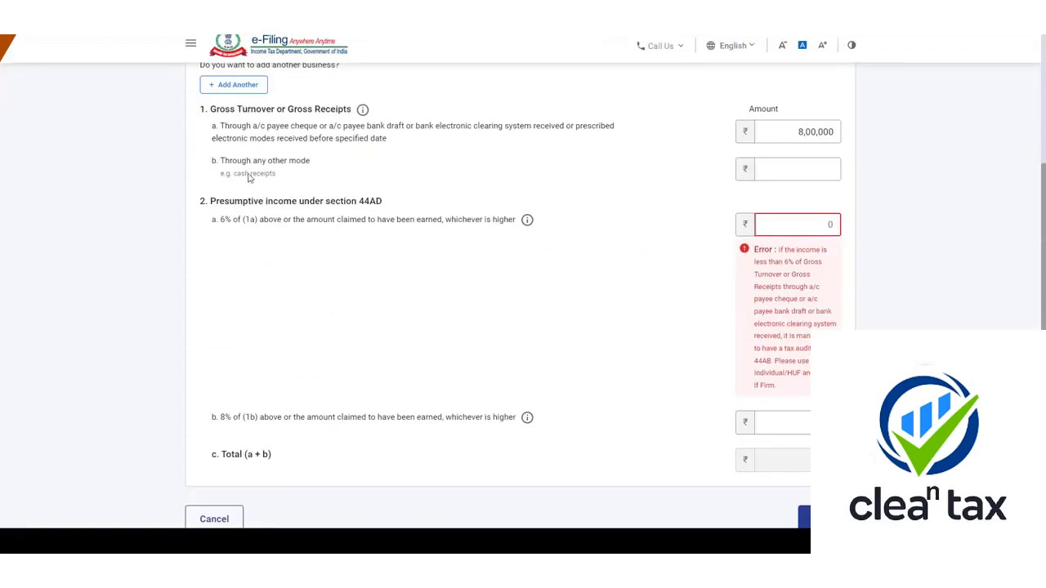
drag(237, 161, 301, 169)
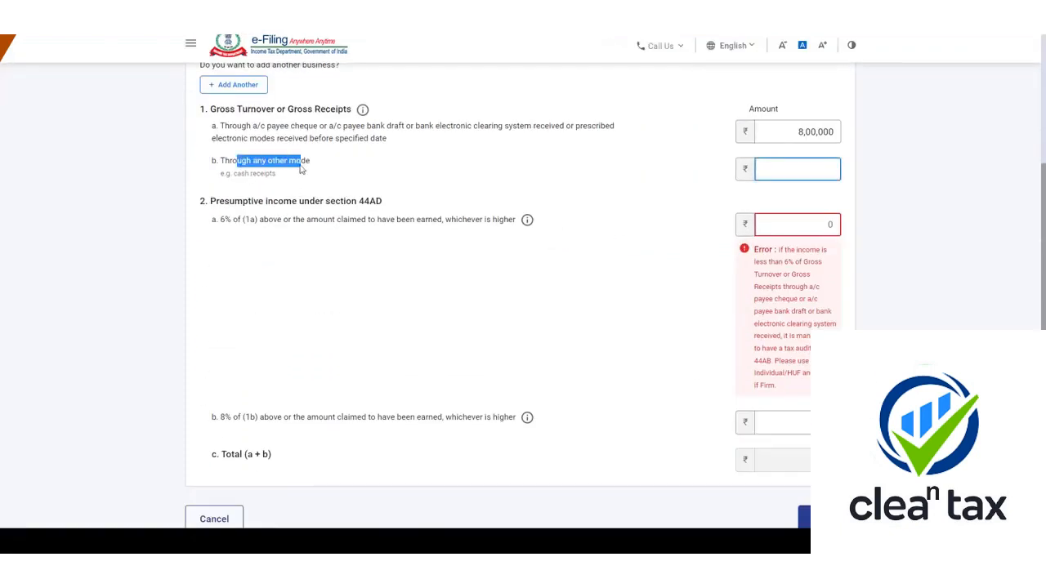
drag(233, 173, 270, 176)
click(802, 169)
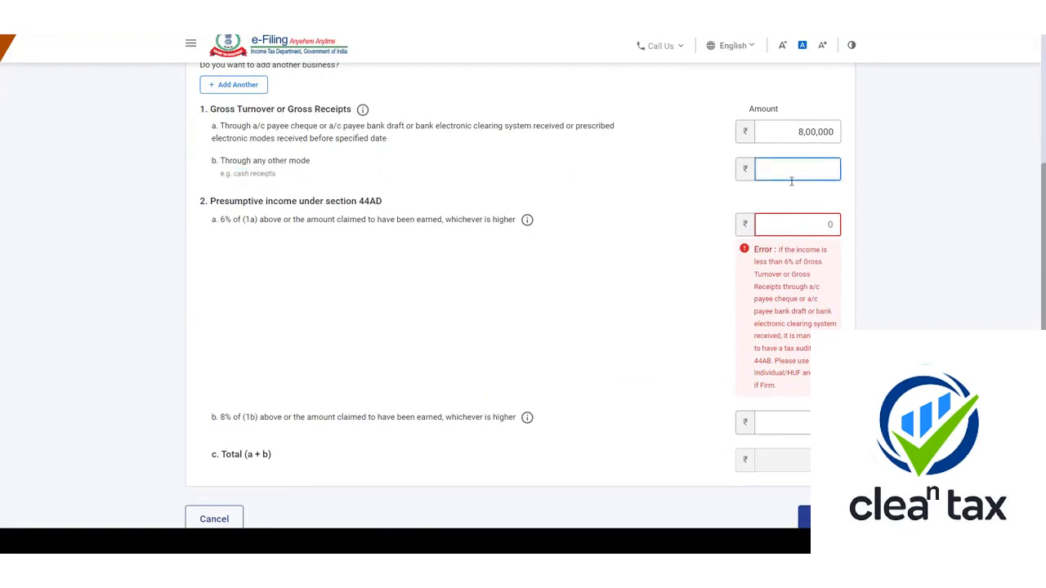
text(200000)
click(286, 213)
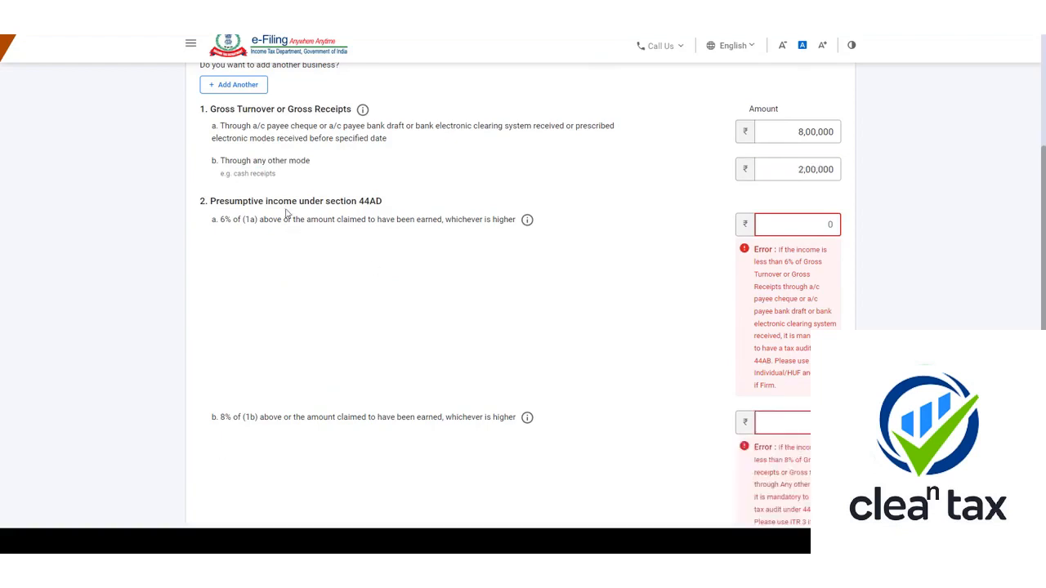
Set the section 44AD presumptive income to 3,20,000 for electronic receipts and 80,000 for receipts through other modes.
drag(760, 132, 870, 140)
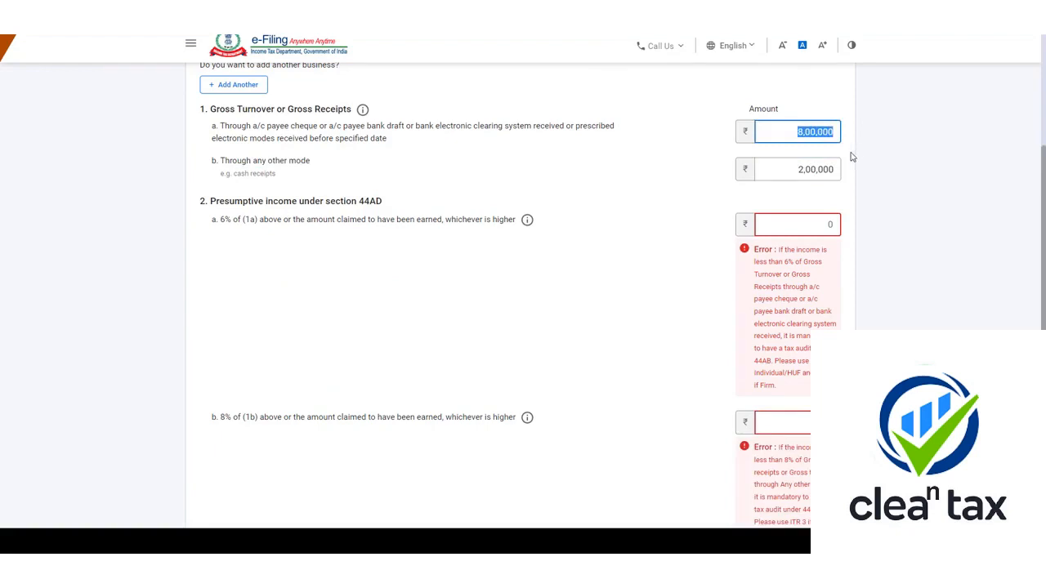
click(780, 224)
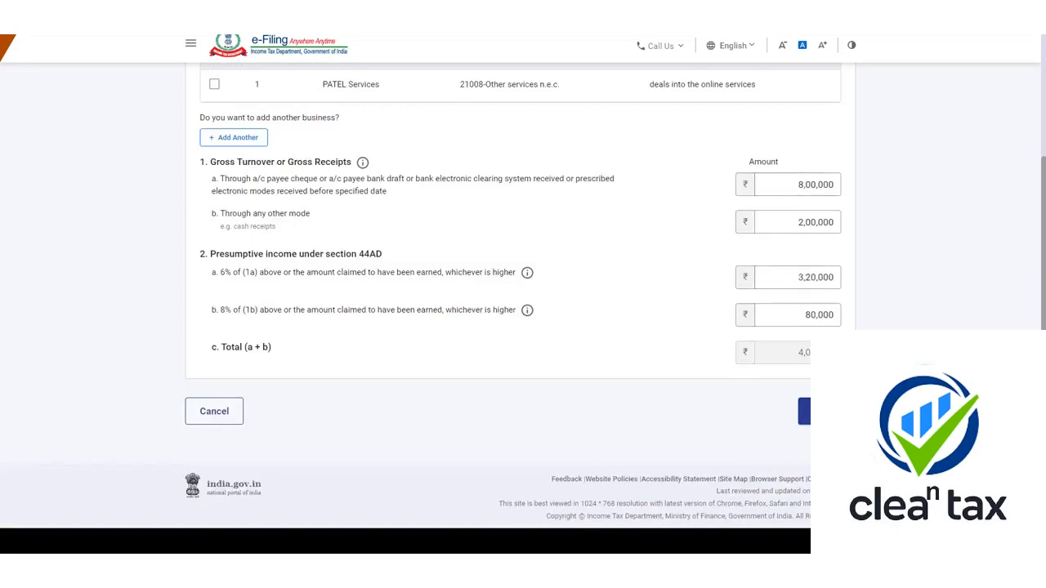
double_click(804, 347)
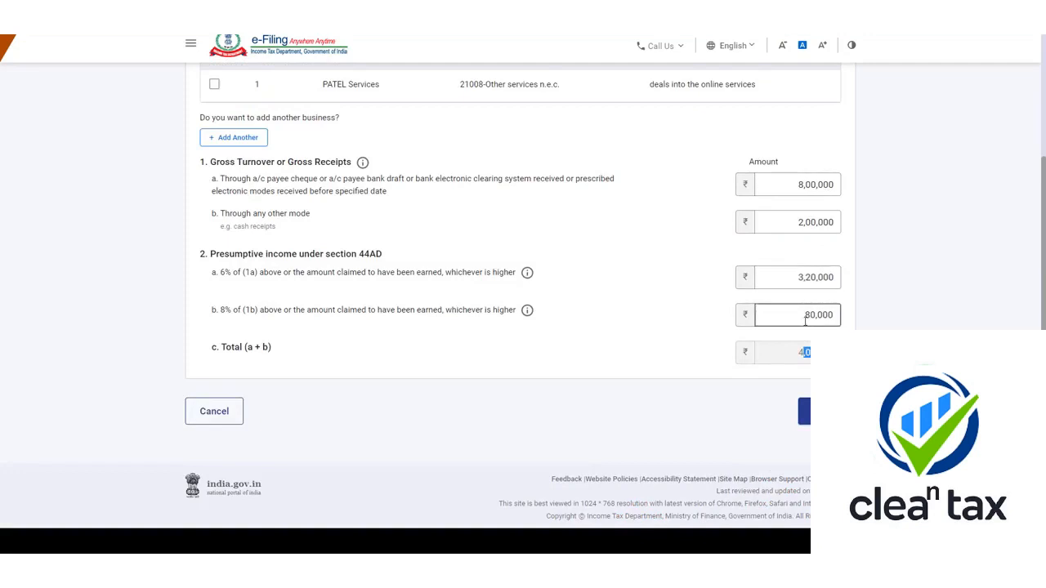
click(797, 278)
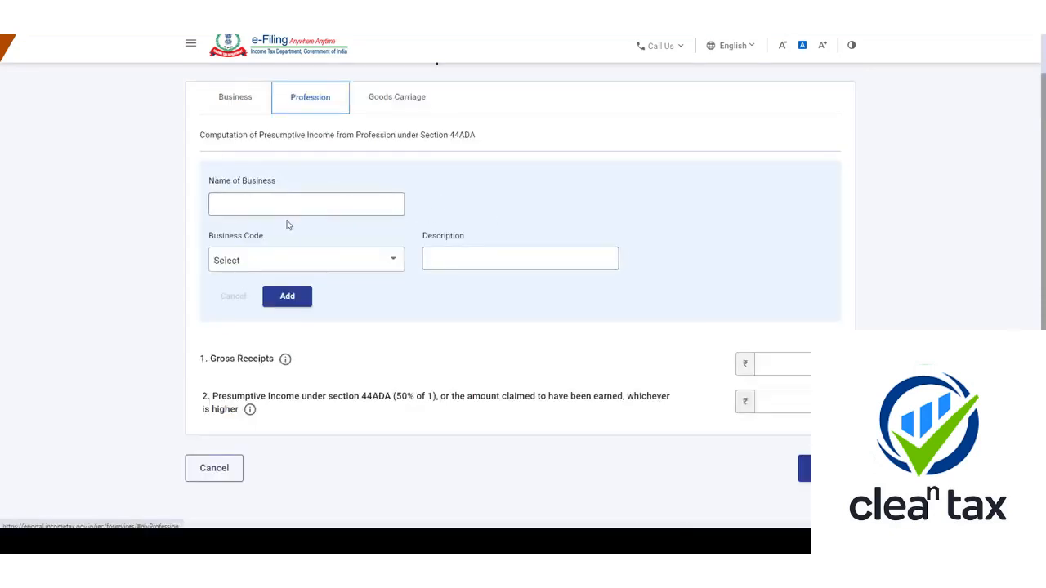
Add a section 44ADA profession with its business name, code 14001-Software development and gross receipts of 10,00,000.
click(296, 260)
scroll(343, 278, down, 1)
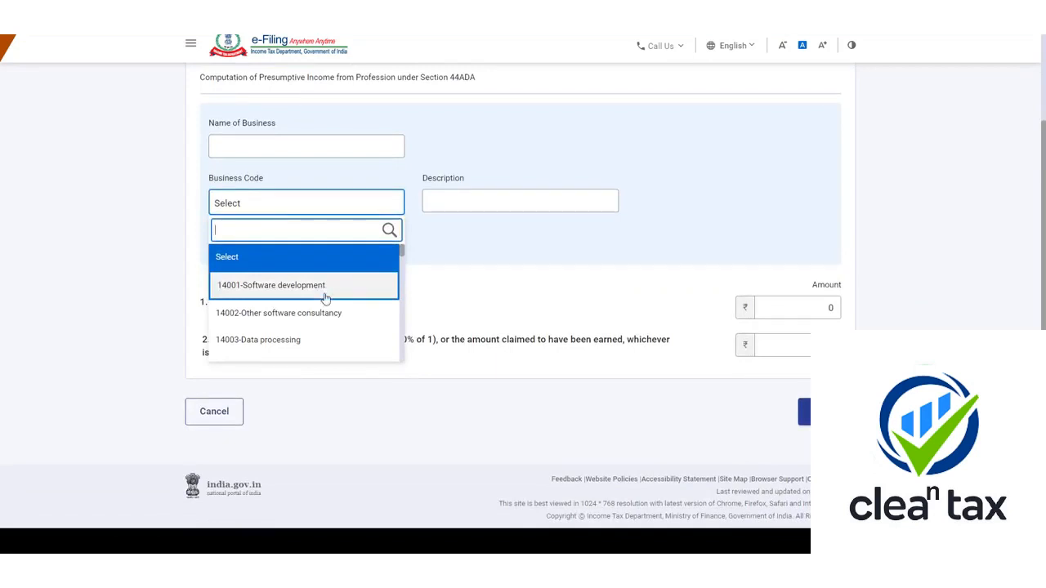
scroll(324, 314, down, 3)
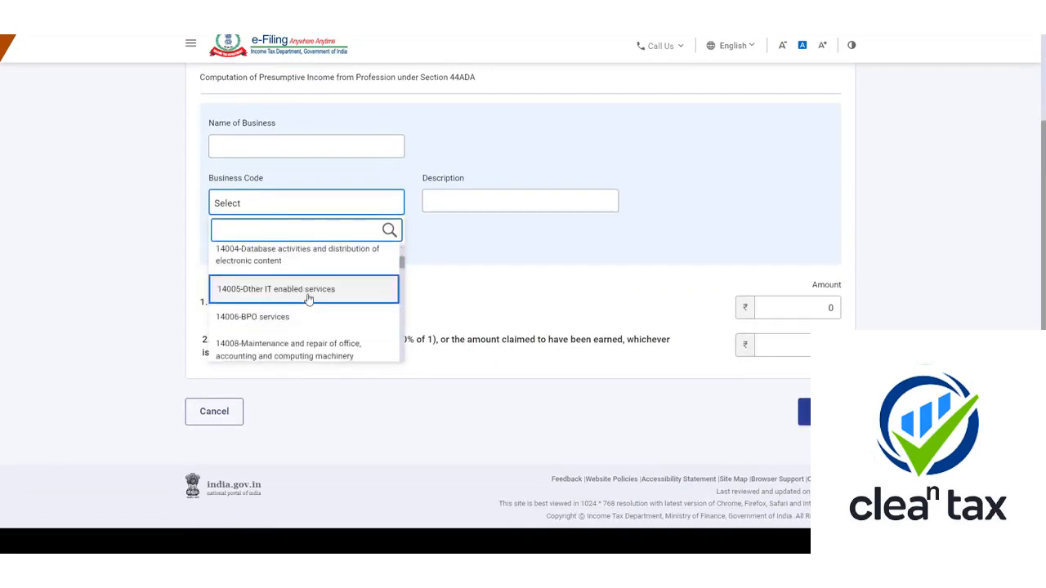
scroll(308, 300, down, 5)
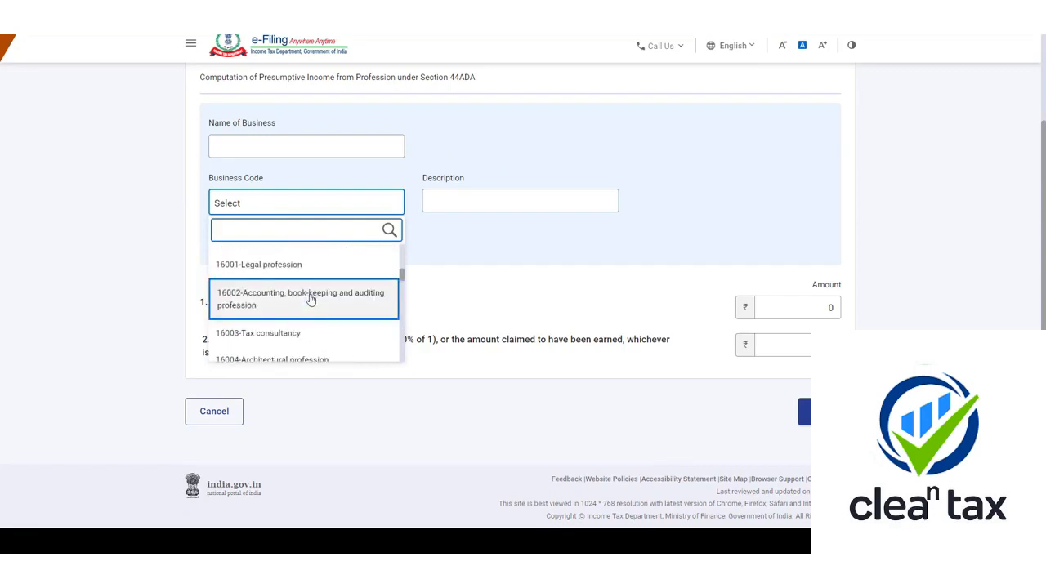
scroll(311, 296, down, 2)
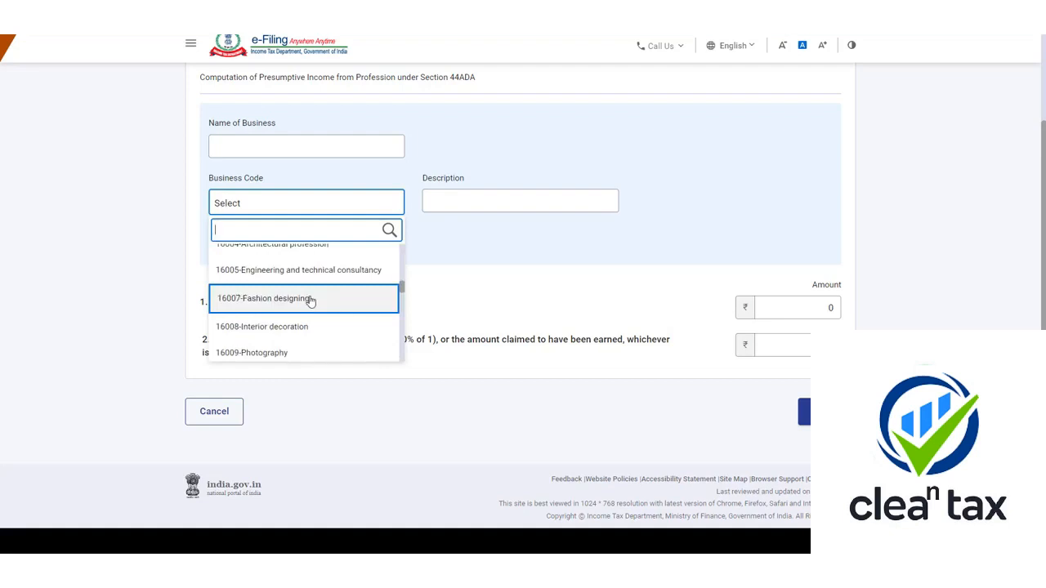
click(297, 145)
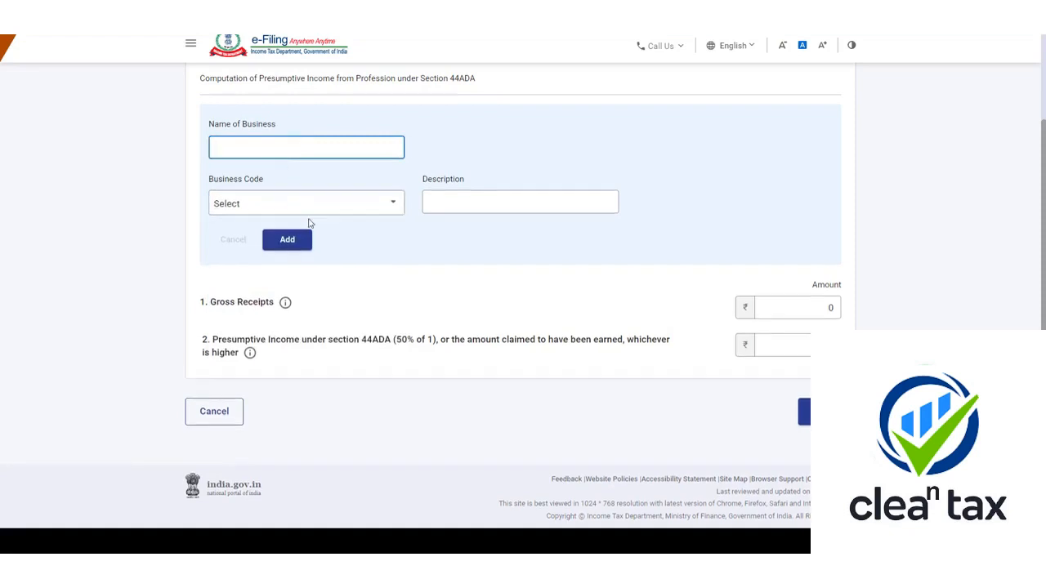
click(804, 307)
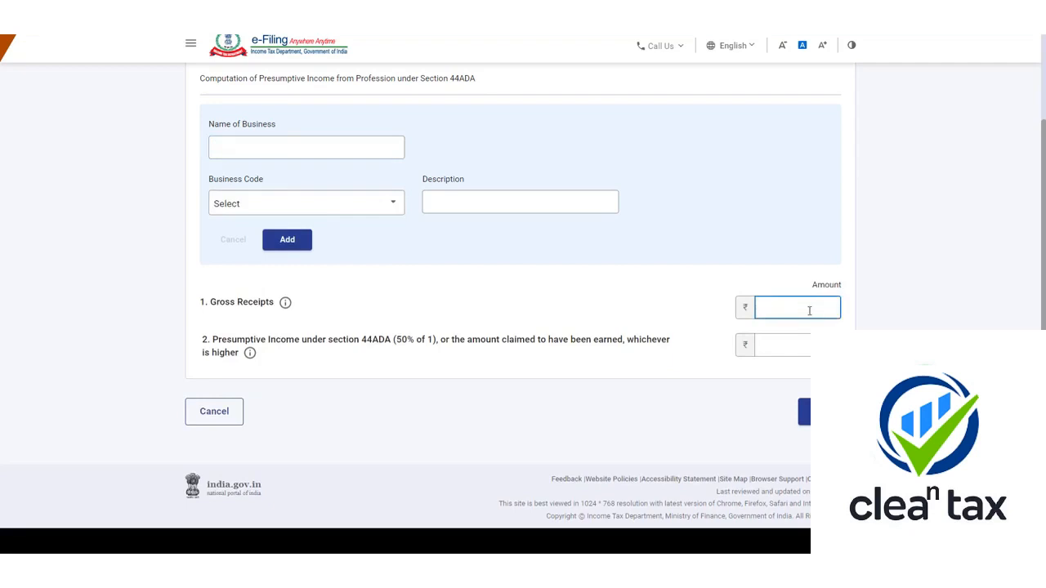
click(799, 352)
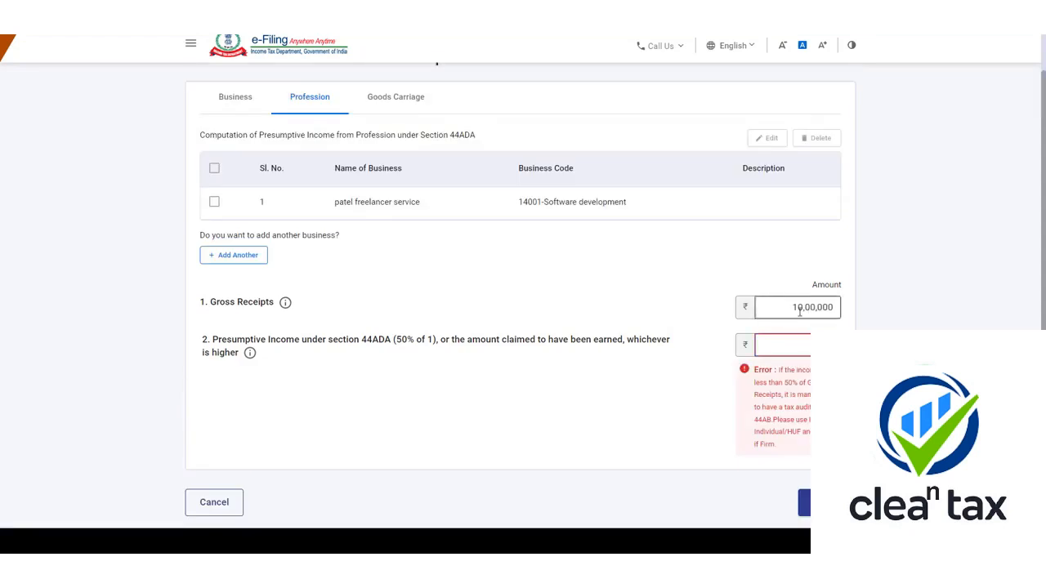
Set the presumptive income under section 44ADA to 6,00,000 and save the business and profession income.
drag(797, 308, 856, 312)
click(857, 327)
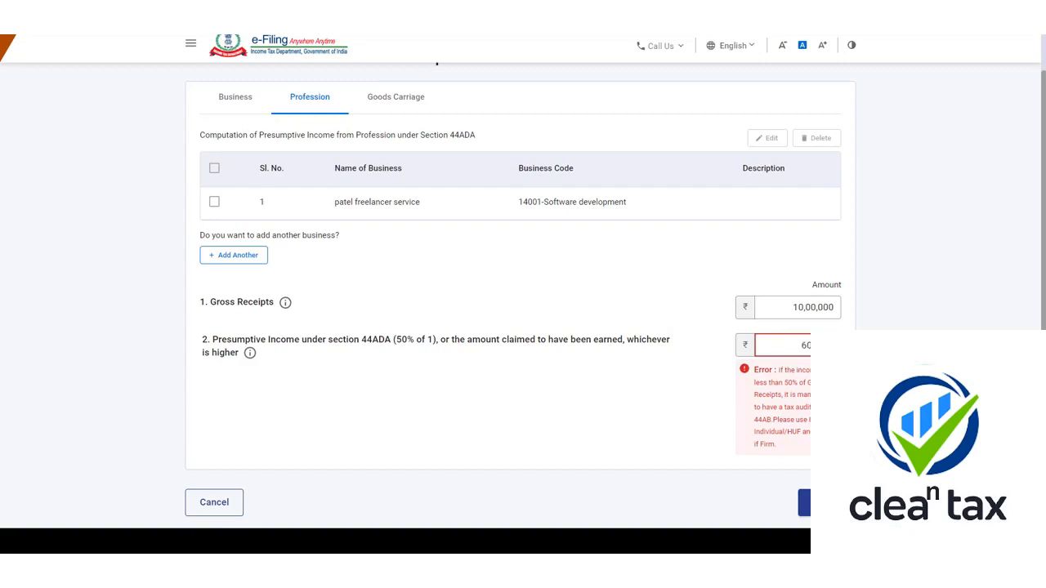
click(683, 341)
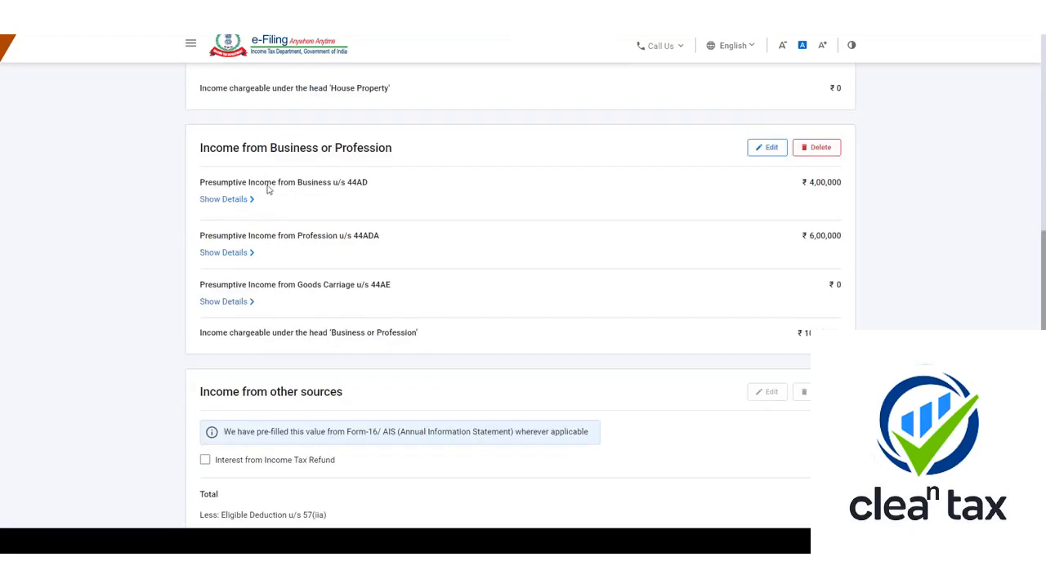
Review the presumptive income under sections 44AD and 44ADA, the other income heads and the gross total income.
drag(265, 183, 368, 188)
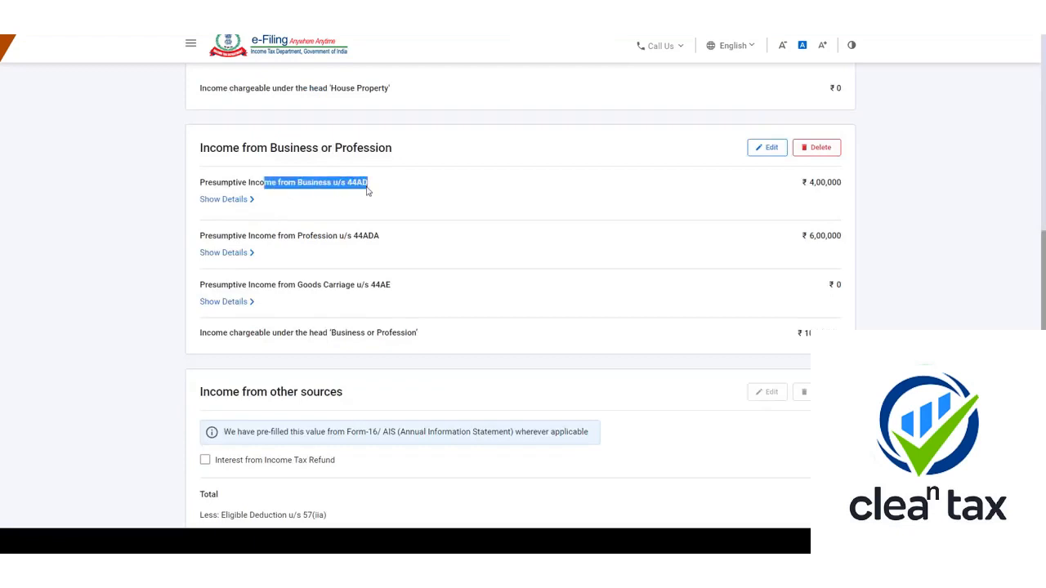
click(807, 188)
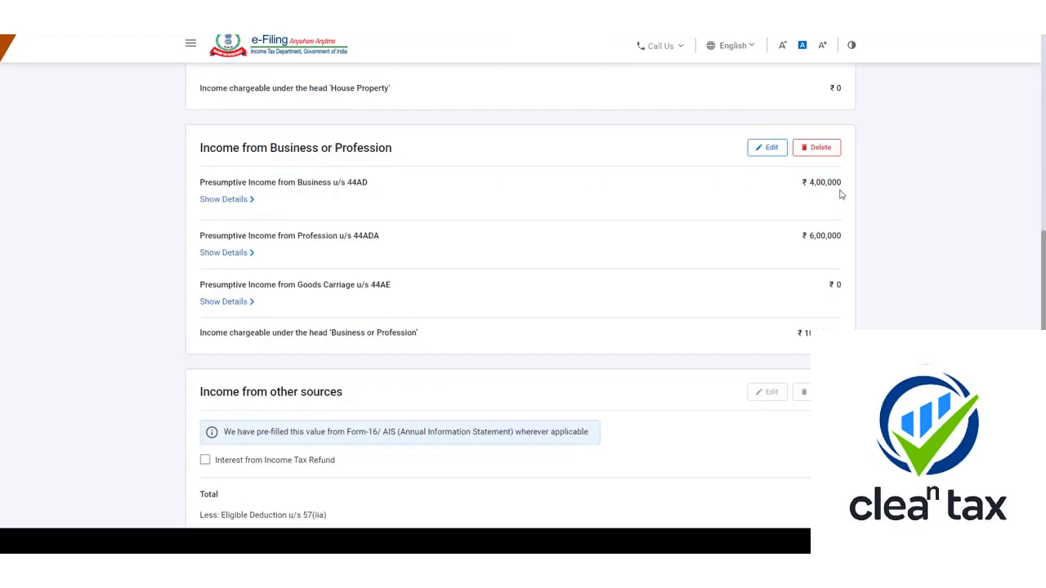
drag(297, 244, 387, 245)
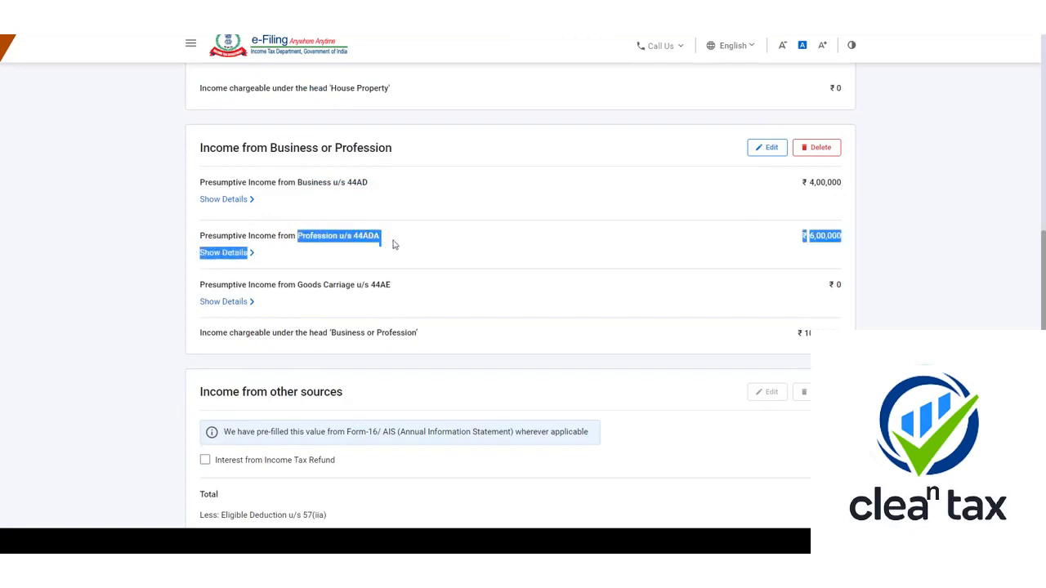
drag(813, 237, 844, 242)
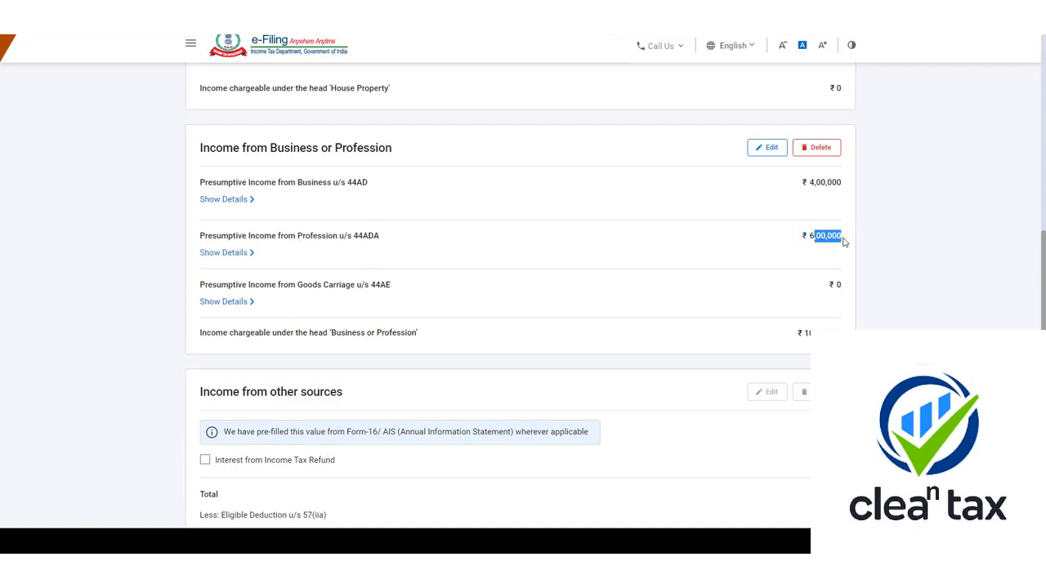
scroll(401, 324, up, 6)
scroll(333, 224, down, 3)
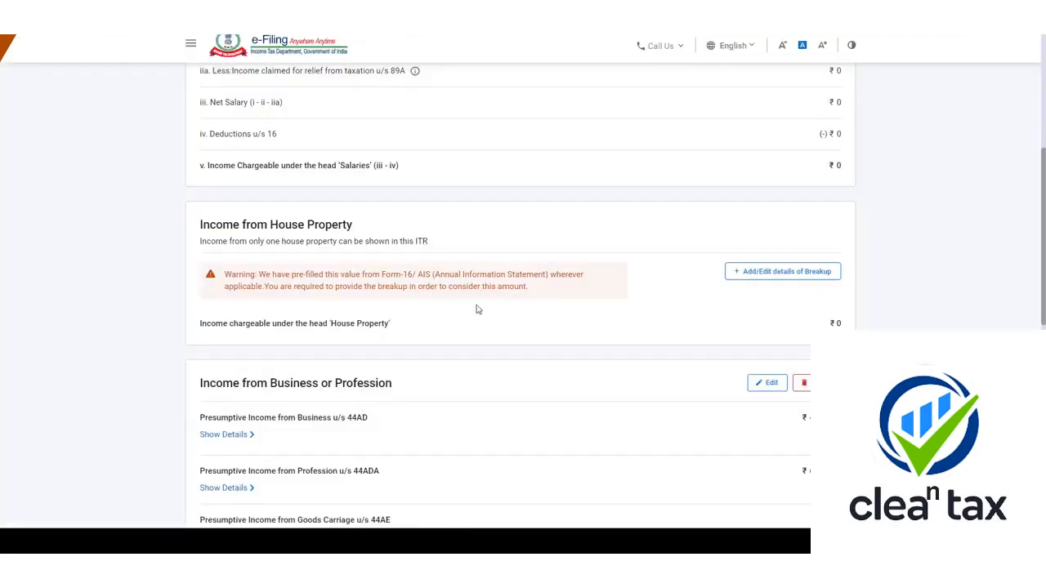
scroll(478, 311, down, 5)
scroll(480, 314, down, 2)
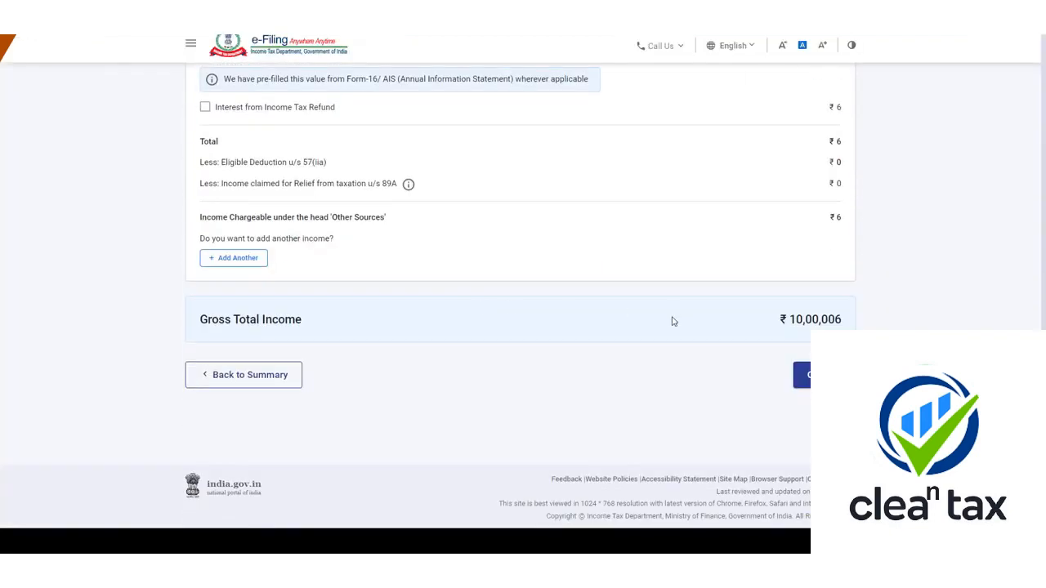
scroll(672, 319, up, 8)
drag(218, 385, 459, 392)
scroll(474, 389, down, 8)
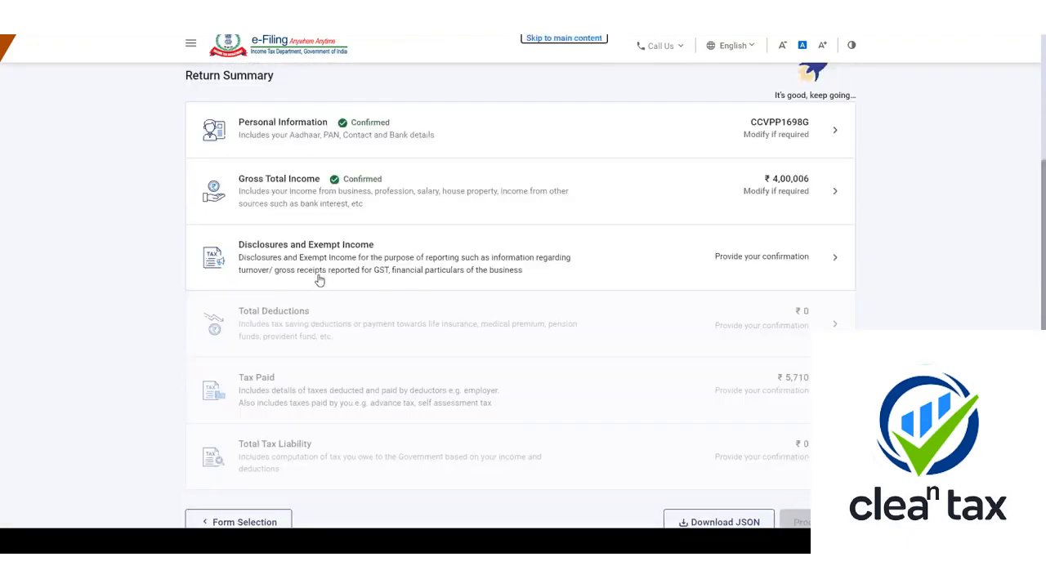
Open the Disclosures and Exempt Income section and start adding the financial particulars of the business.
click(321, 278)
scroll(323, 282, down, 2)
drag(200, 198, 296, 209)
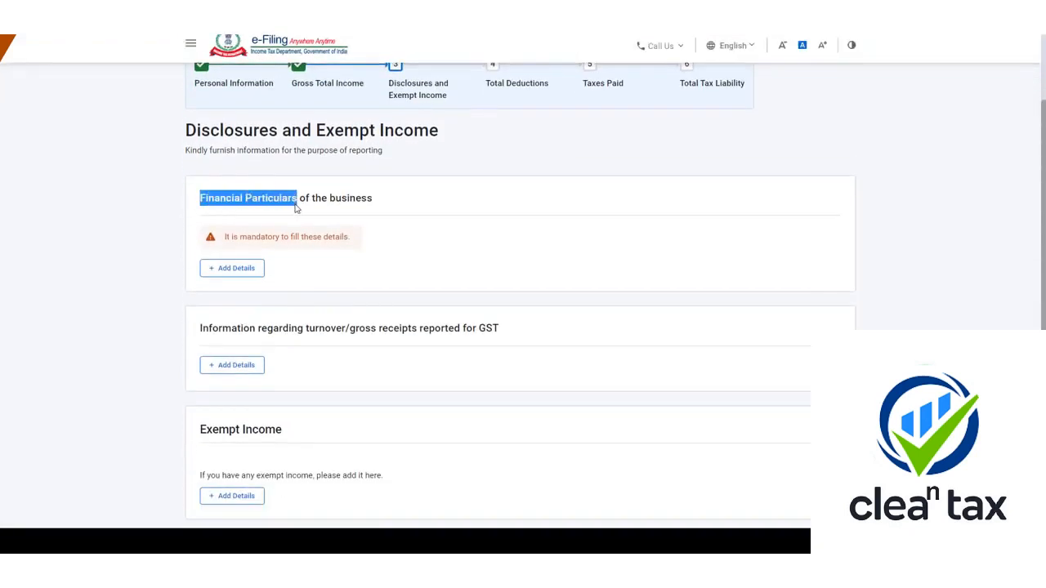
click(248, 268)
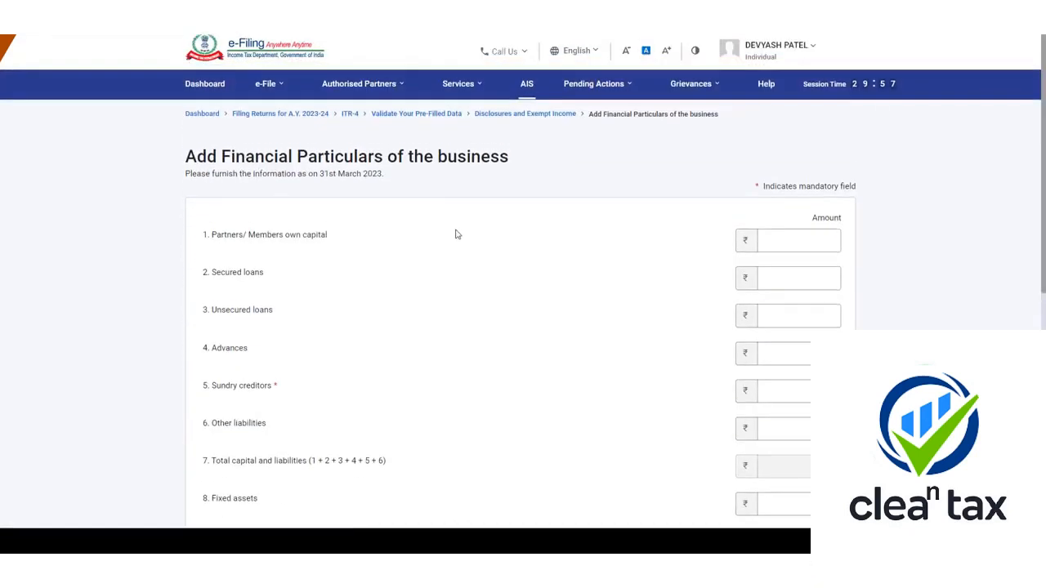
Enter 0 for the mandatory sundry creditors and inventories in the financial particulars.
scroll(525, 290, down, 3)
drag(215, 124, 306, 133)
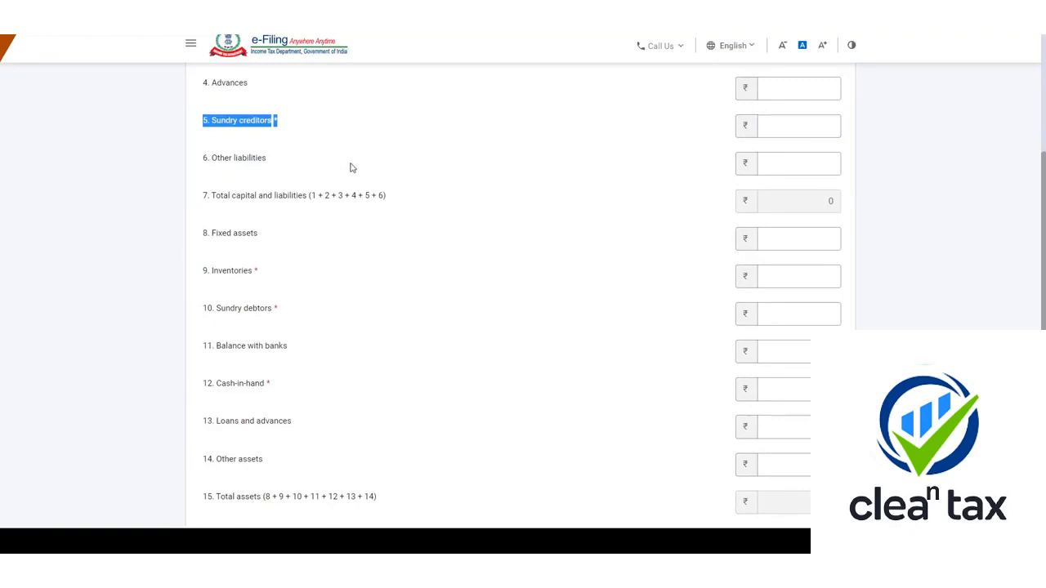
click(788, 130)
click(787, 132)
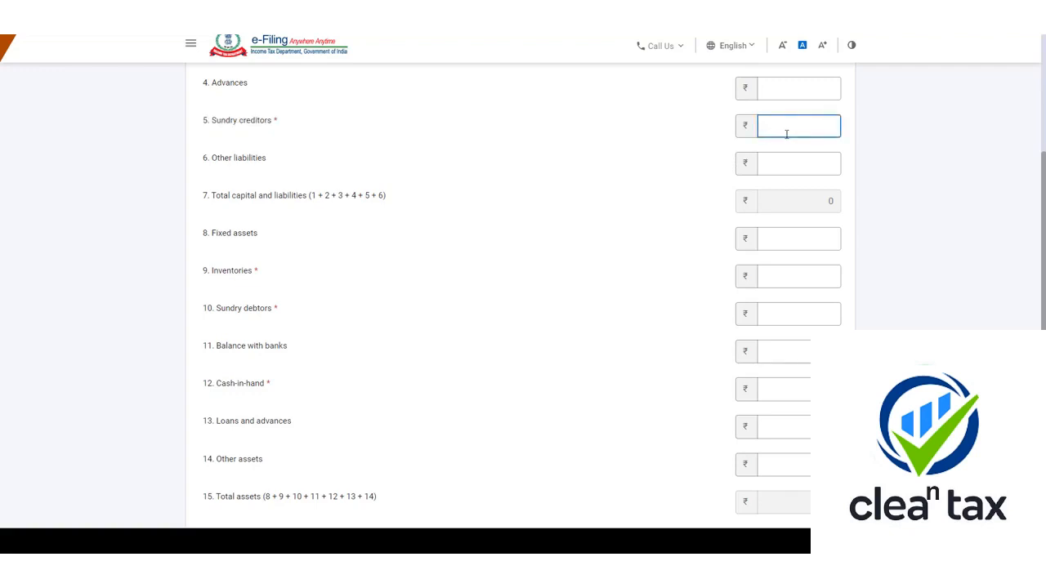
text(0)
click(792, 299)
click(789, 280)
text(0)
Enter 0 for sundry debtors and 10000 for cash-in-hand, and save the financial particulars.
click(652, 312)
drag(212, 283, 272, 286)
scroll(826, 250, down, 2)
click(824, 198)
text(0)
click(796, 271)
text(10000)
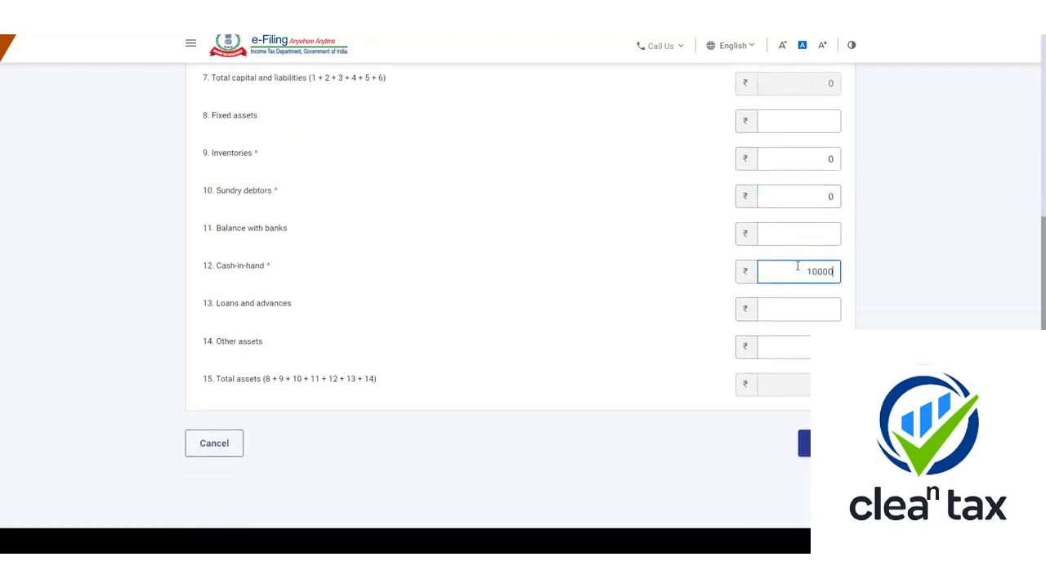
click(805, 444)
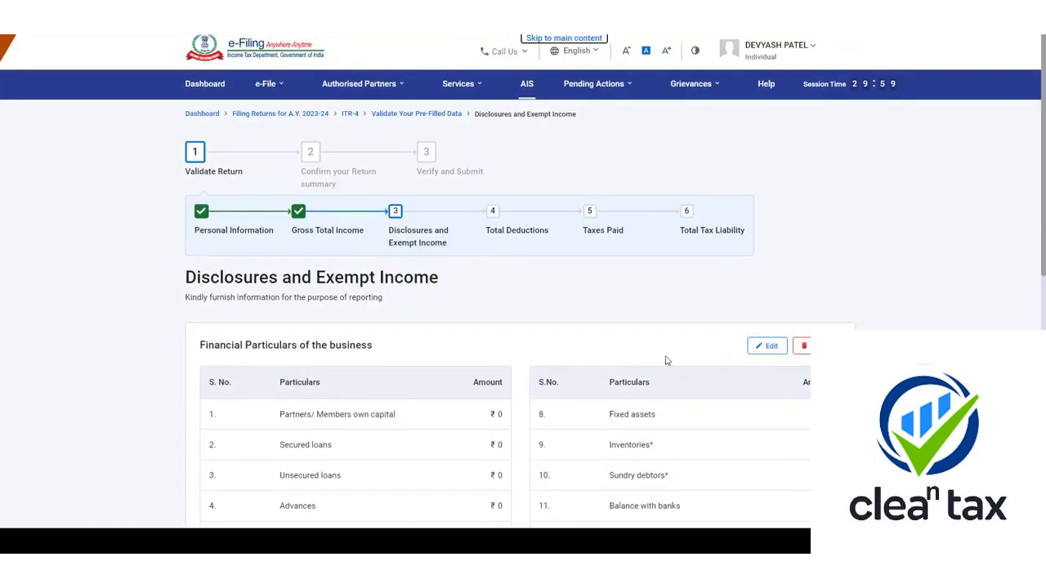
Open the details form for turnover or gross receipts reported for GST to examine its GSTIN entry.
scroll(397, 412, down, 6)
double_click(318, 207)
drag(470, 215, 471, 215)
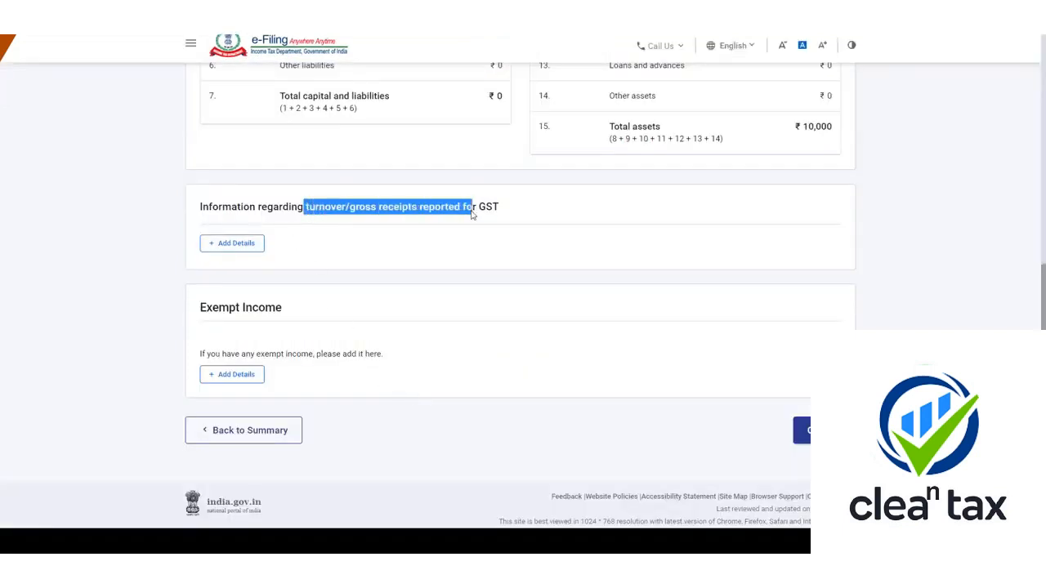
click(234, 243)
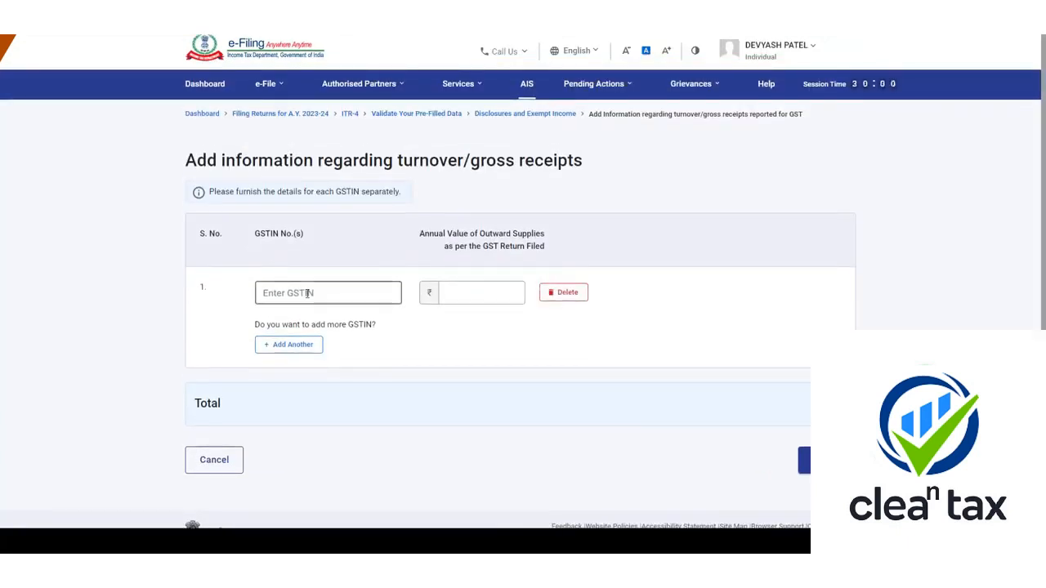
click(309, 294)
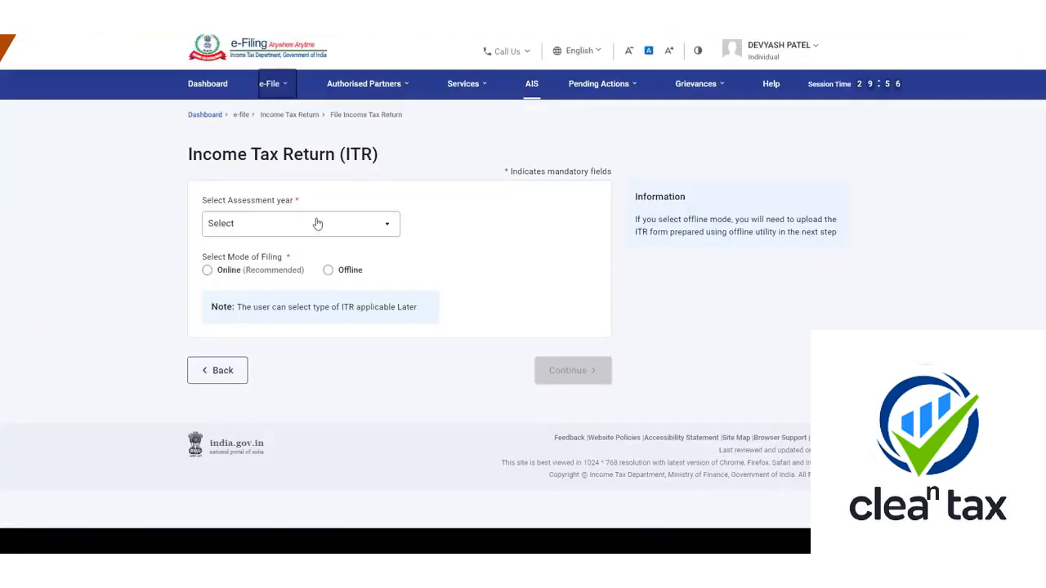
Select assessment year 2023-24 with the online filing mode, and start a new filing instead of resuming the saved draft.
click(308, 229)
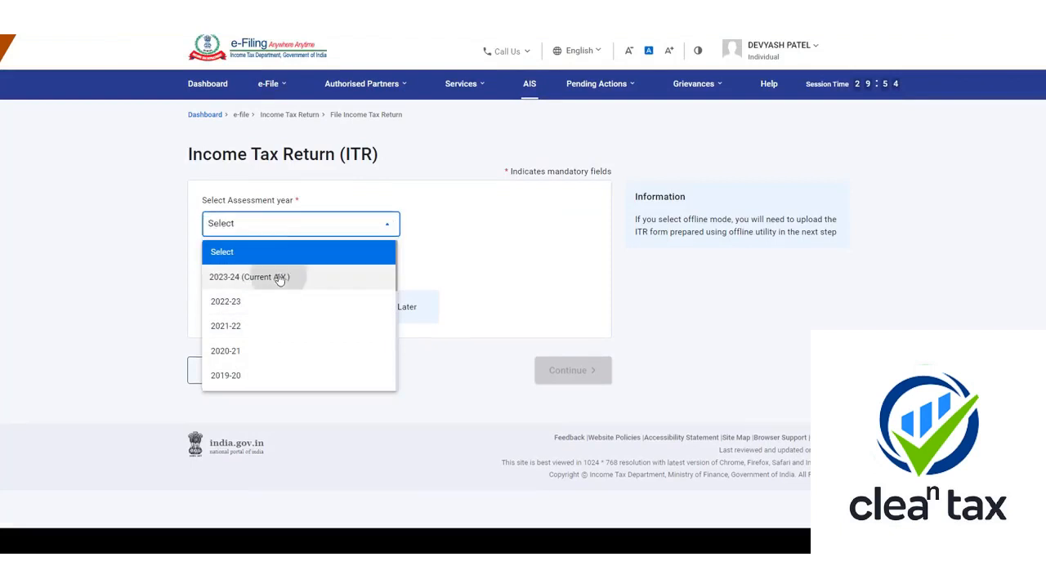
click(280, 278)
click(239, 271)
click(554, 372)
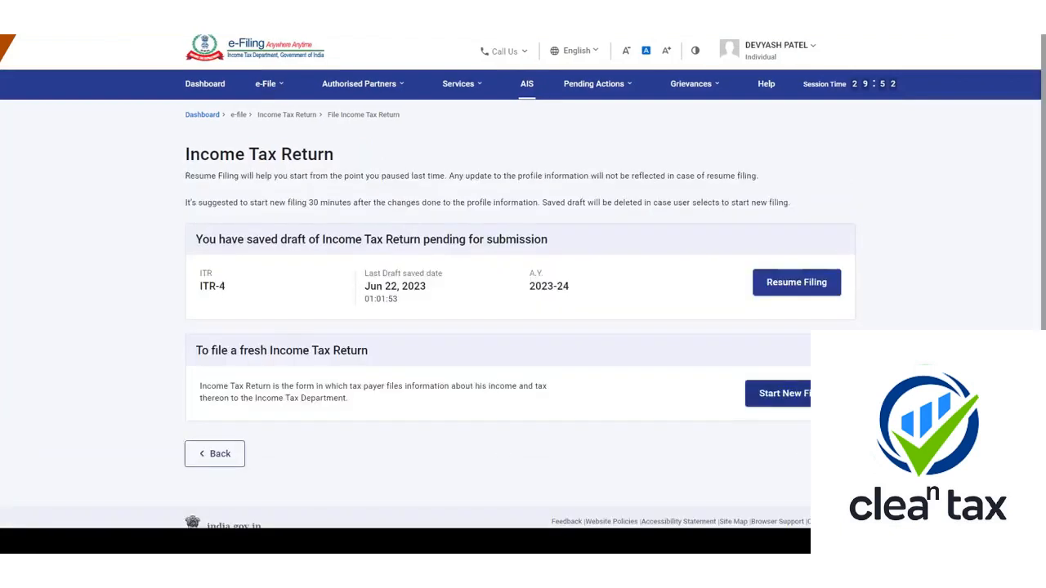
click(808, 392)
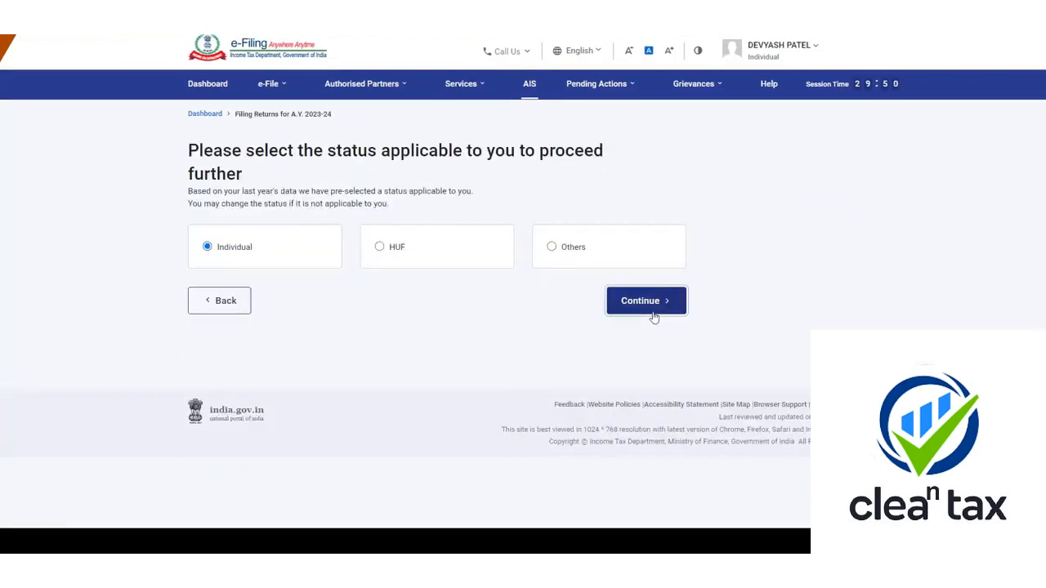
Continue with the Individual status, choose ITR-3 as the form to file, and get the return started.
click(646, 307)
click(555, 263)
click(516, 379)
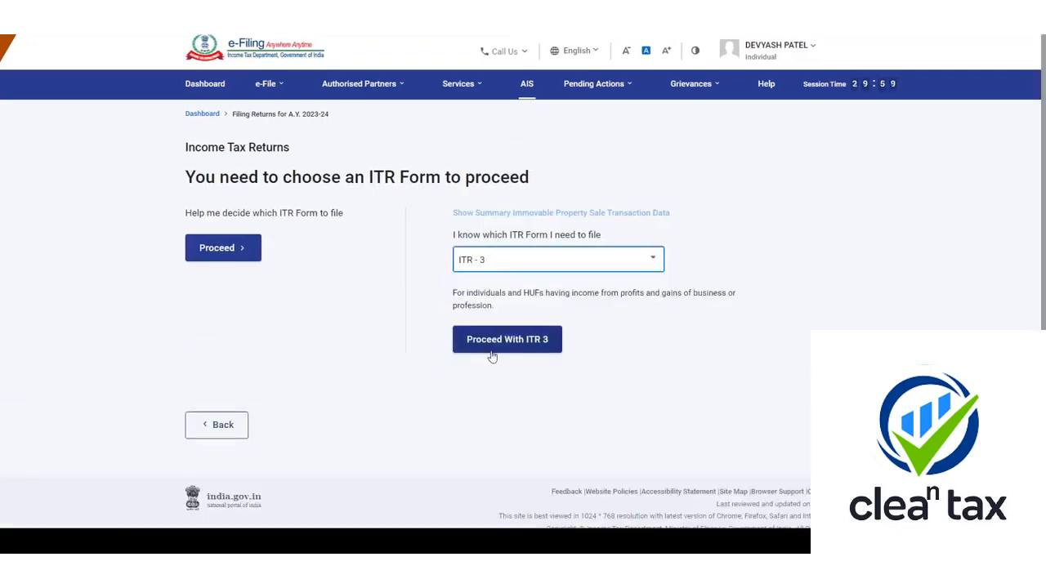
click(491, 342)
click(325, 293)
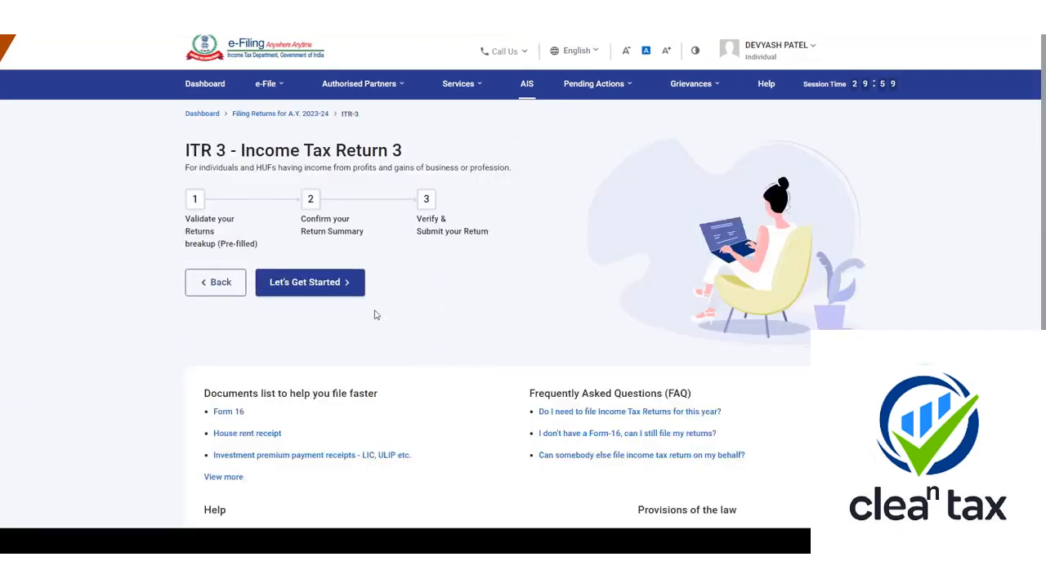
Give Others as the reason for filing the income tax return and continue to the schedule selection.
scroll(241, 325, down, 1)
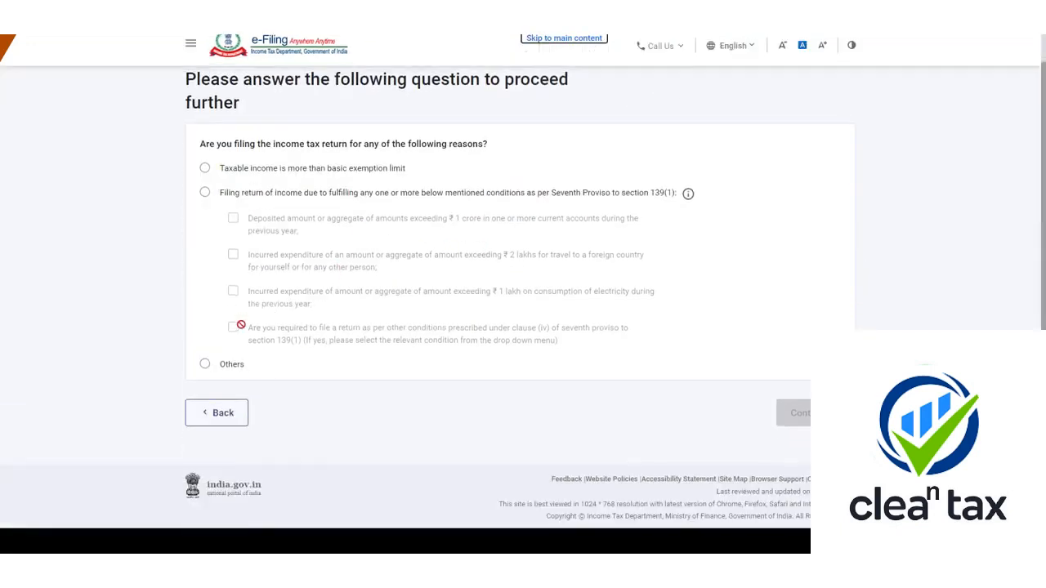
click(204, 364)
click(786, 412)
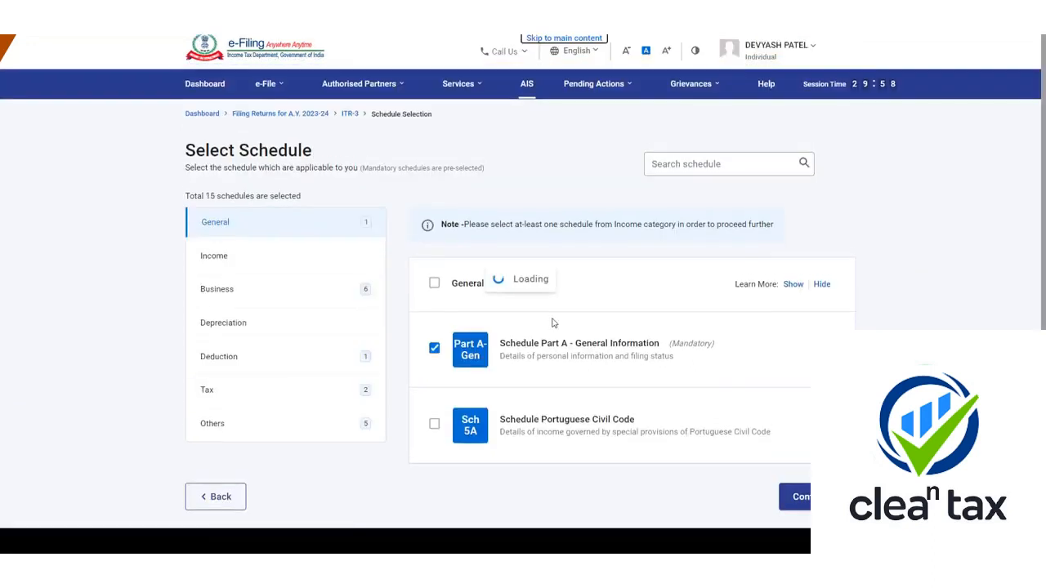
Go through the Income and Business schedule lists, then continue with the selected schedules and accept the disclaimer.
click(265, 269)
scroll(566, 344, down, 3)
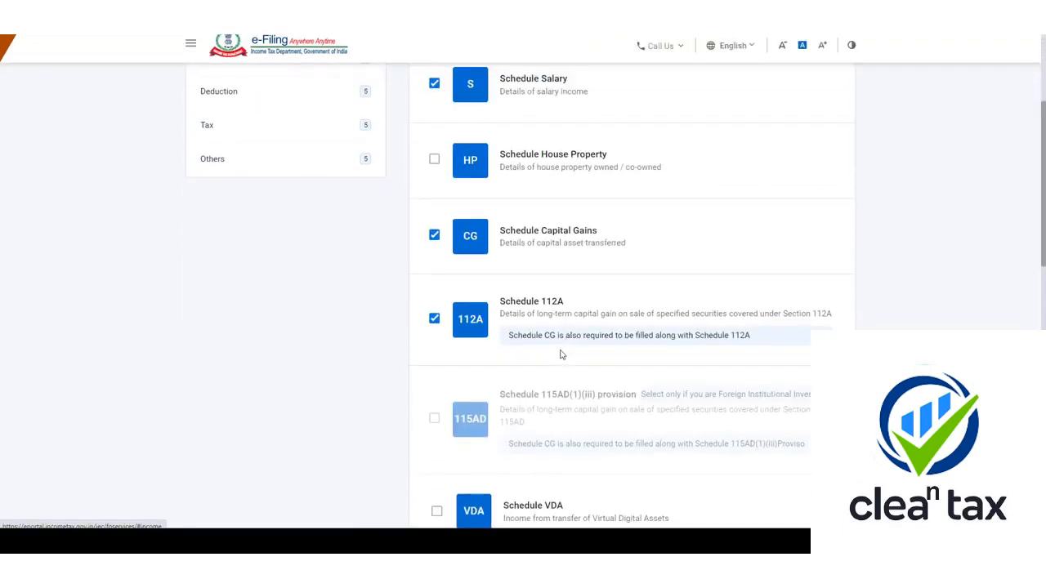
scroll(561, 355, up, 3)
click(278, 157)
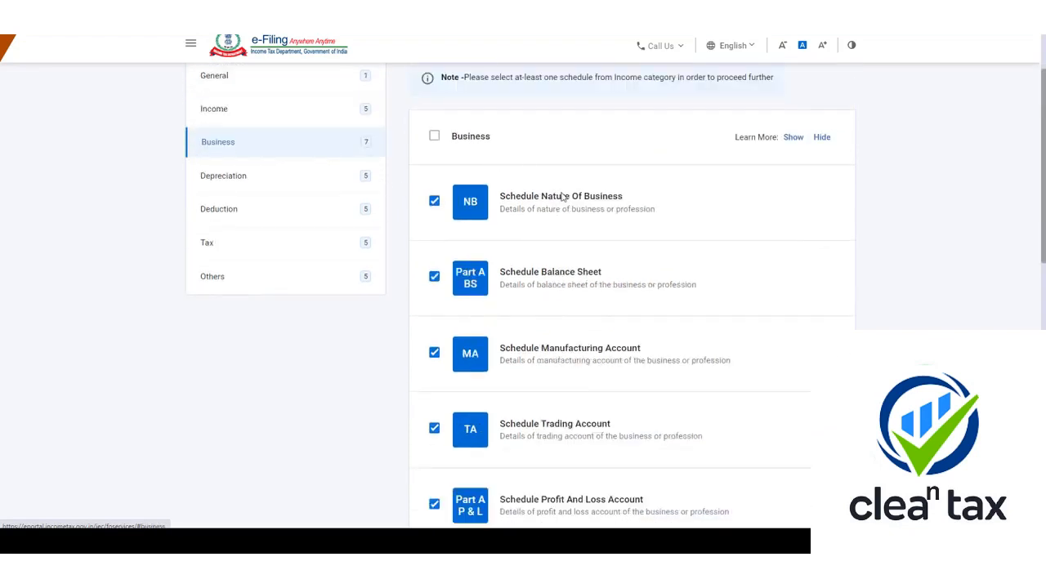
scroll(536, 76, down, 3)
scroll(539, 269, down, 6)
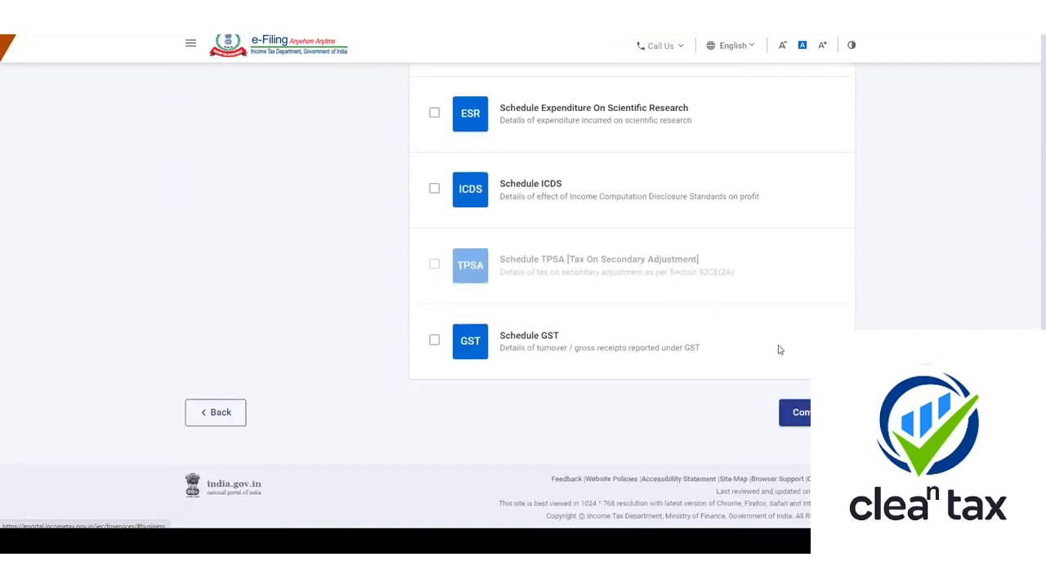
click(794, 412)
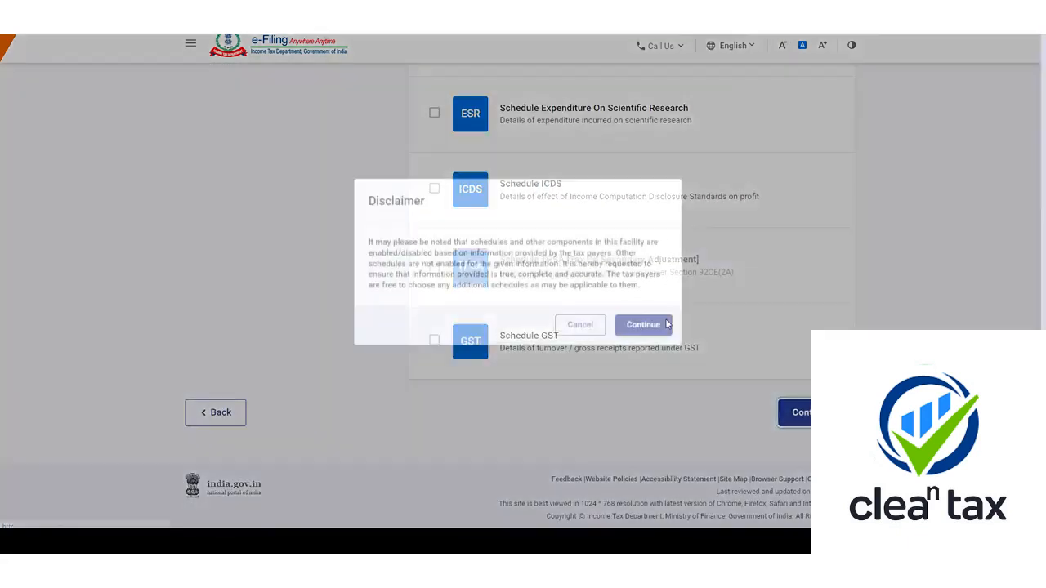
click(640, 341)
Open Part A - General, answer No to opting for section 115BAC in earlier years, and choose Not opting for the current year.
scroll(376, 172, down, 20)
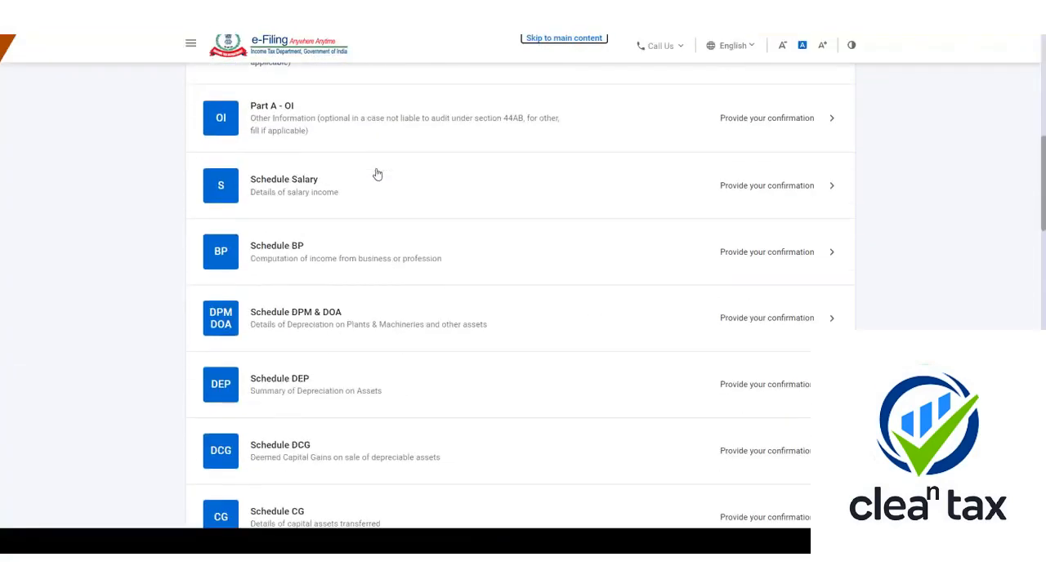
scroll(381, 187, up, 7)
scroll(378, 190, up, 10)
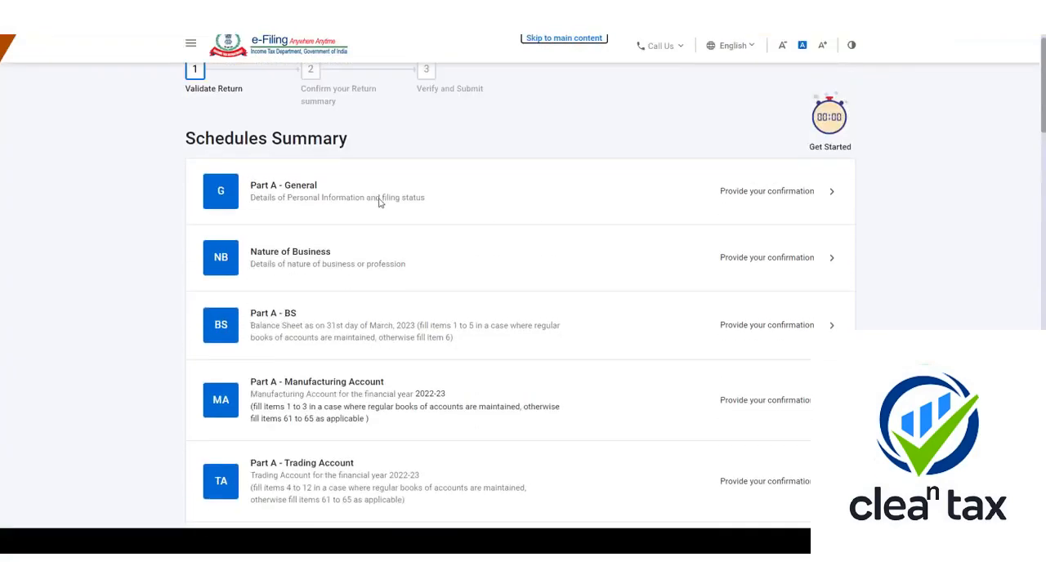
click(380, 203)
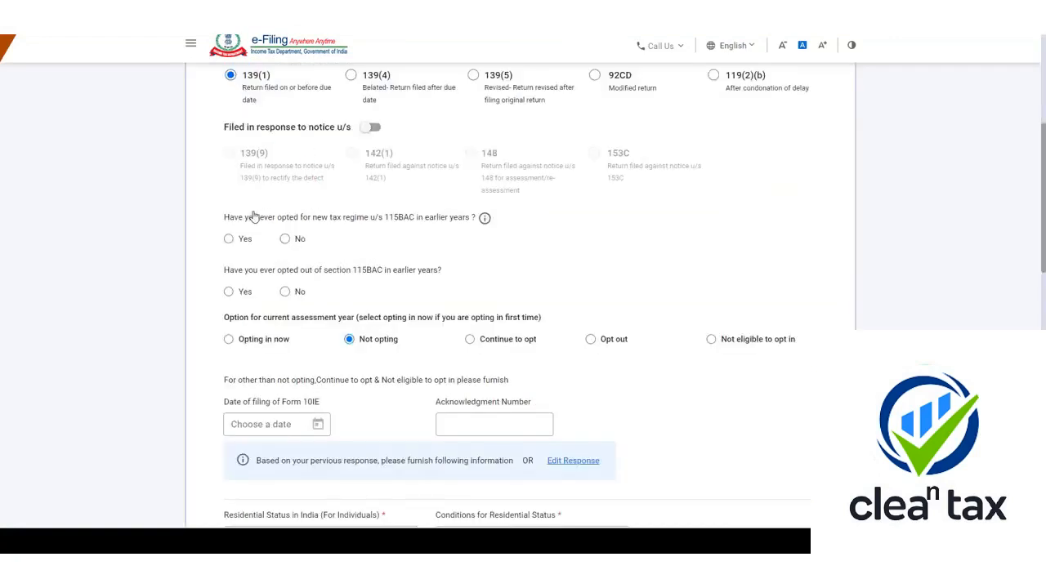
click(285, 240)
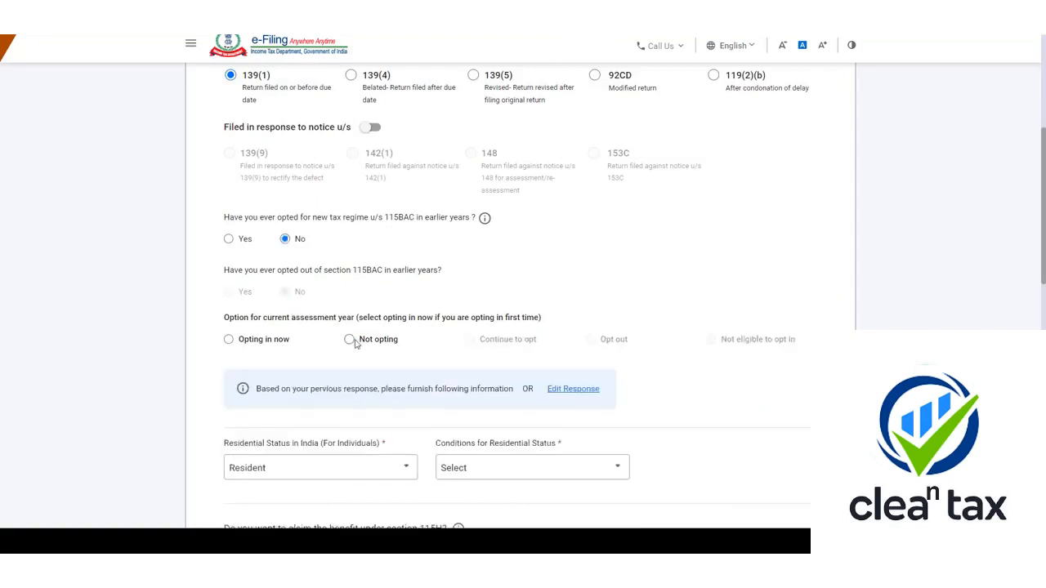
scroll(357, 341, down, 2)
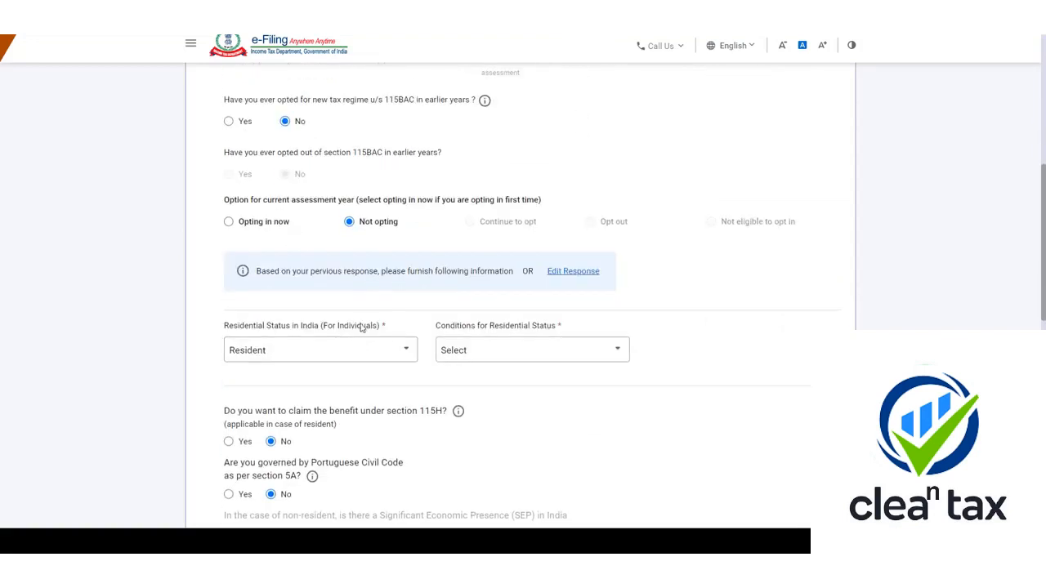
Set the residential status condition to 182 days or more in India, answer No for FII/FPI and firm partnership, and save the filing section.
scroll(376, 319, down, 3)
click(479, 117)
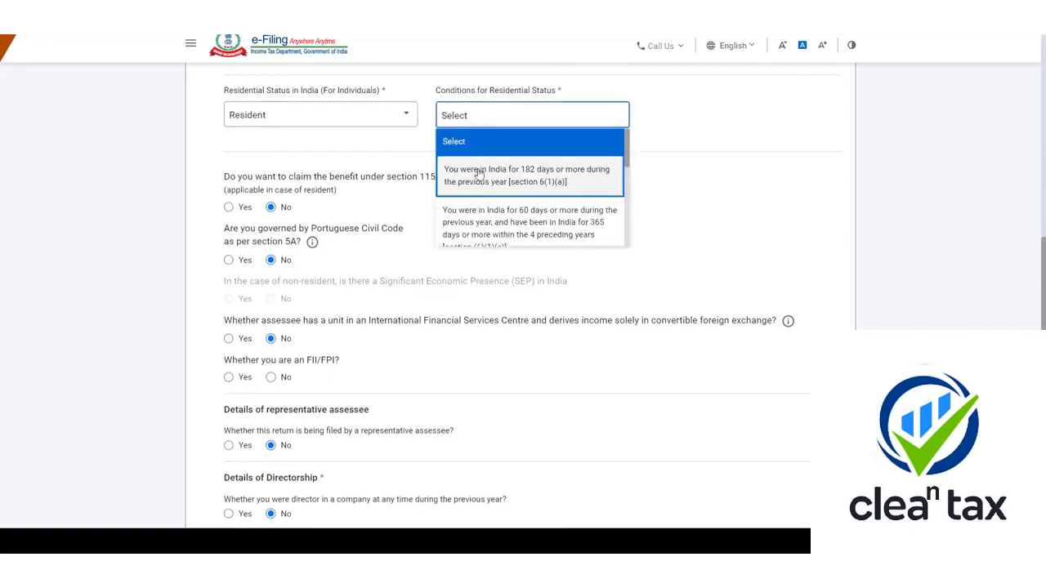
click(444, 236)
scroll(458, 203, down, 3)
click(271, 159)
click(271, 372)
scroll(313, 374, down, 3)
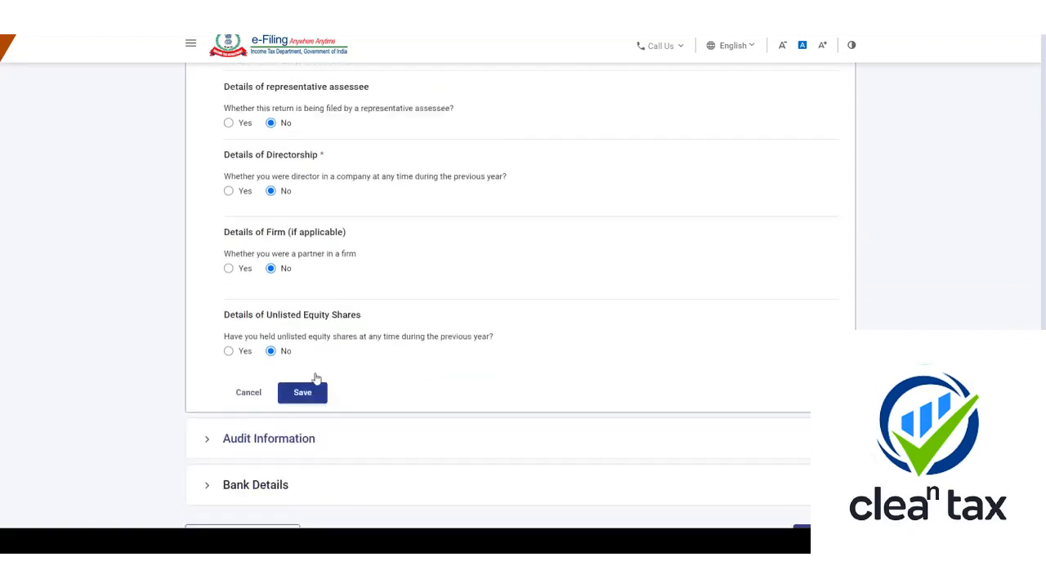
click(303, 268)
In Audit Information, answer Yes for maintaining accounts under section 44AA and No for presumptive-only income and 44AB audit, and confirm Part A - General.
click(289, 319)
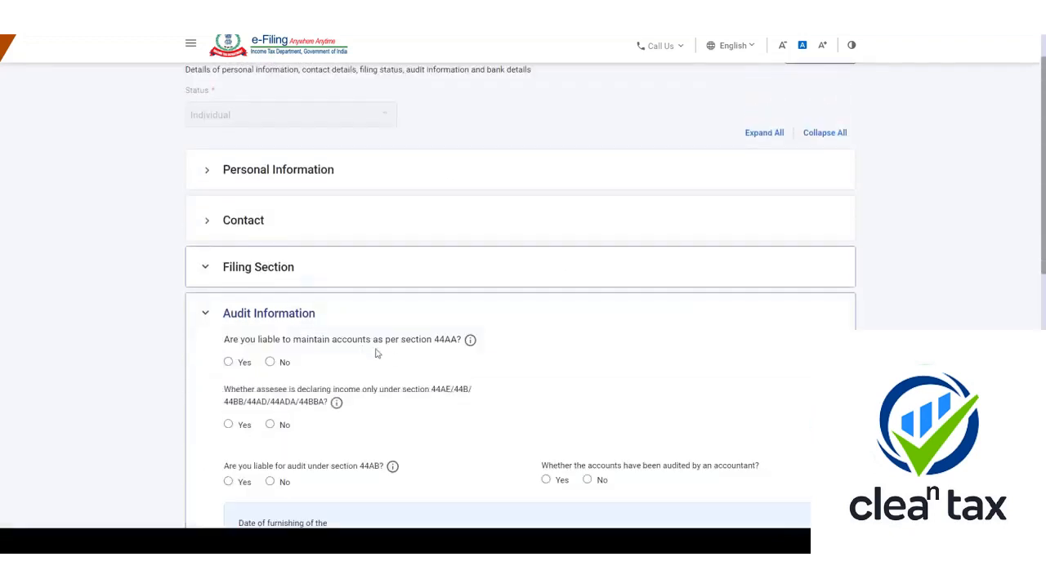
scroll(388, 358, down, 3)
click(388, 357)
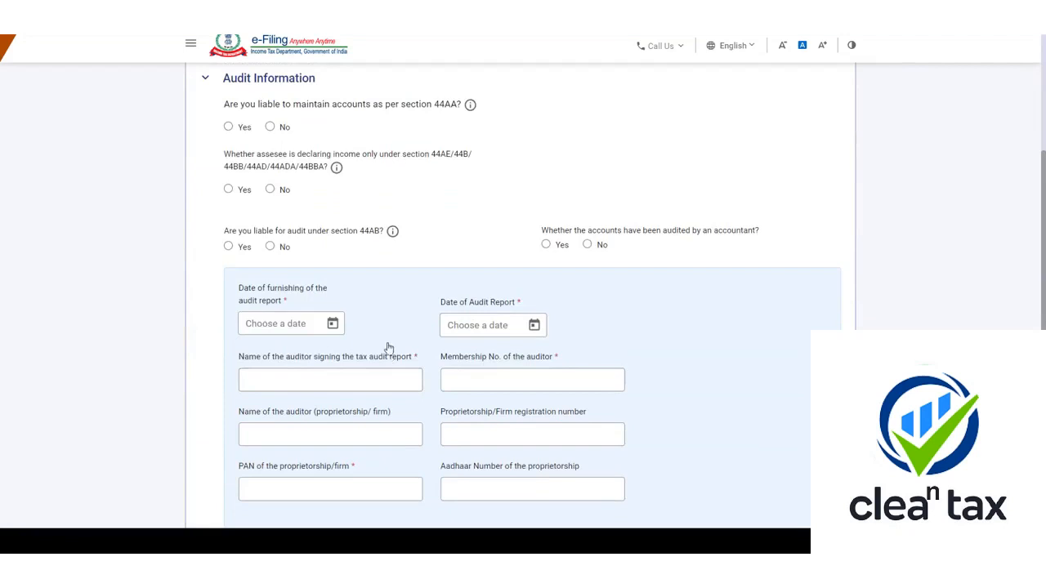
click(311, 326)
click(229, 128)
click(270, 189)
click(273, 257)
click(275, 308)
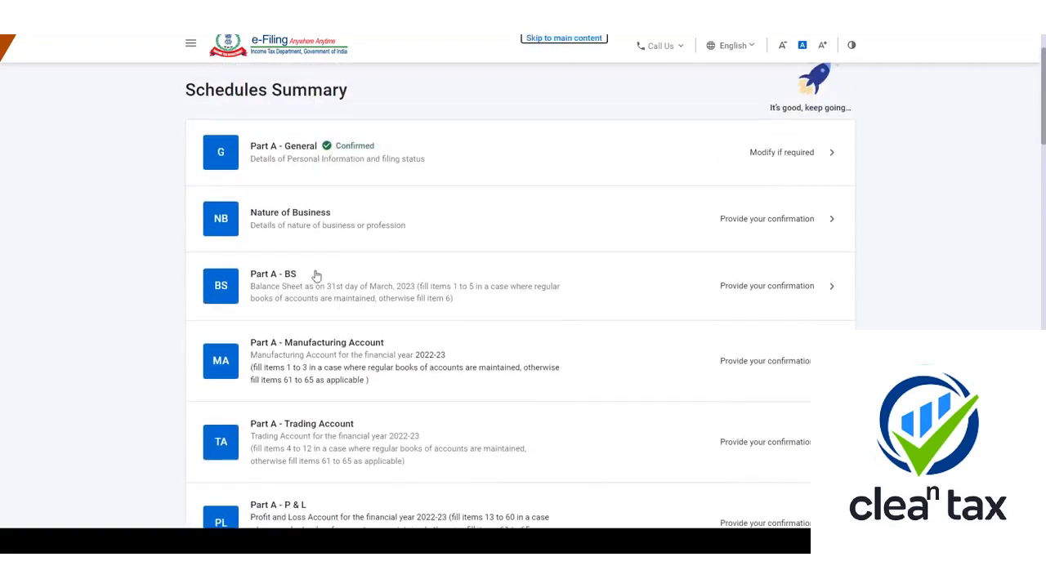
Add a Nature of Business entry with code 21008 - Other services n.e.c. and the proprietorship's trade name, and confirm the schedule.
click(385, 240)
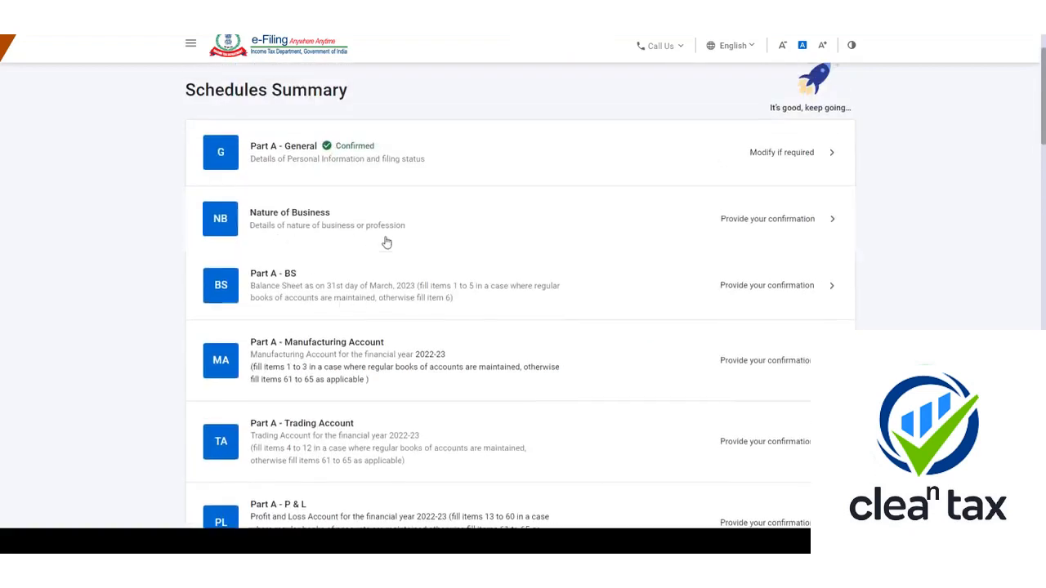
click(237, 251)
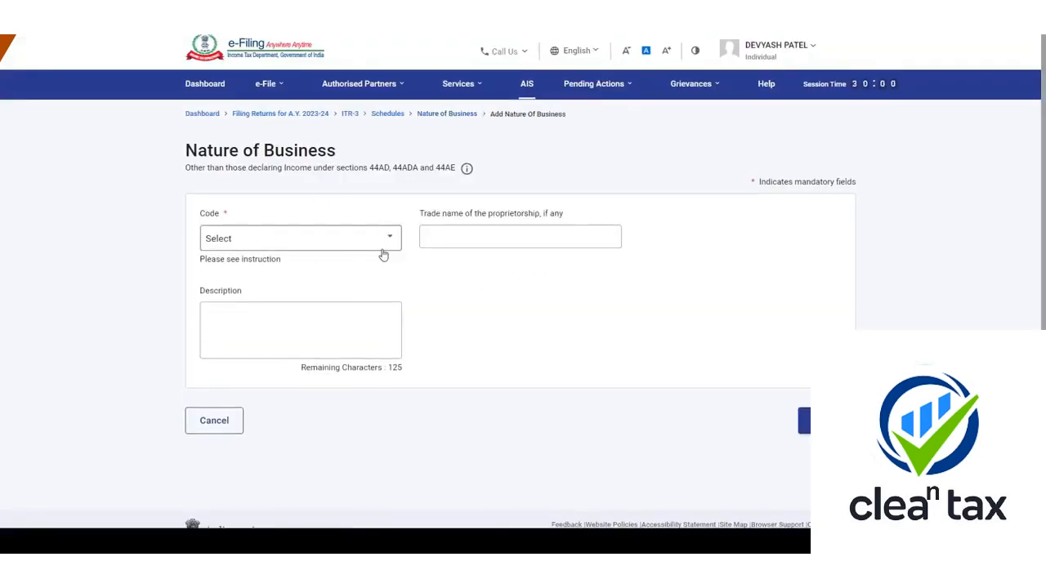
click(383, 254)
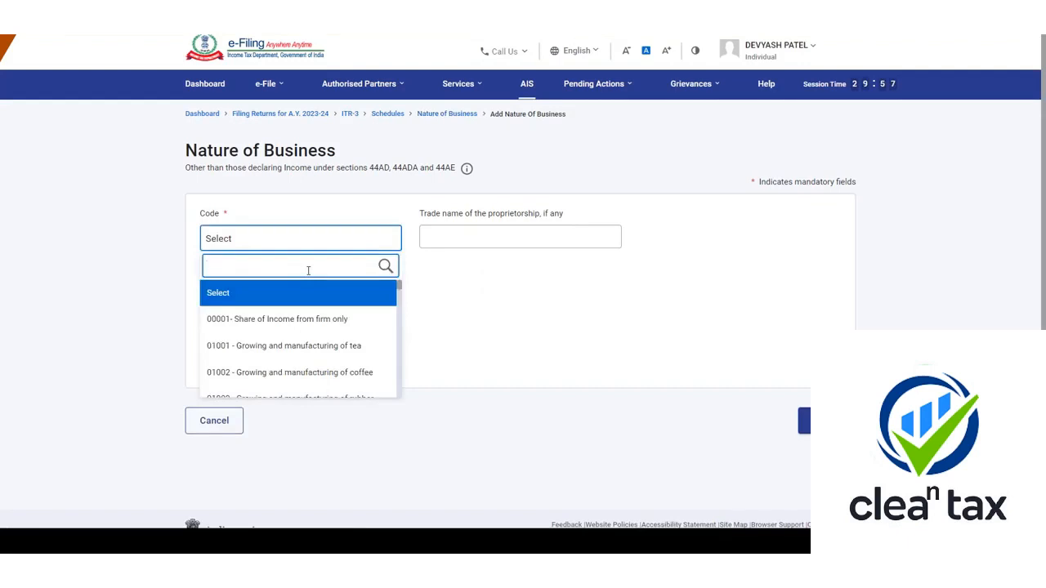
text(othe rse)
key(ctrl+a)
key(BackSpace)
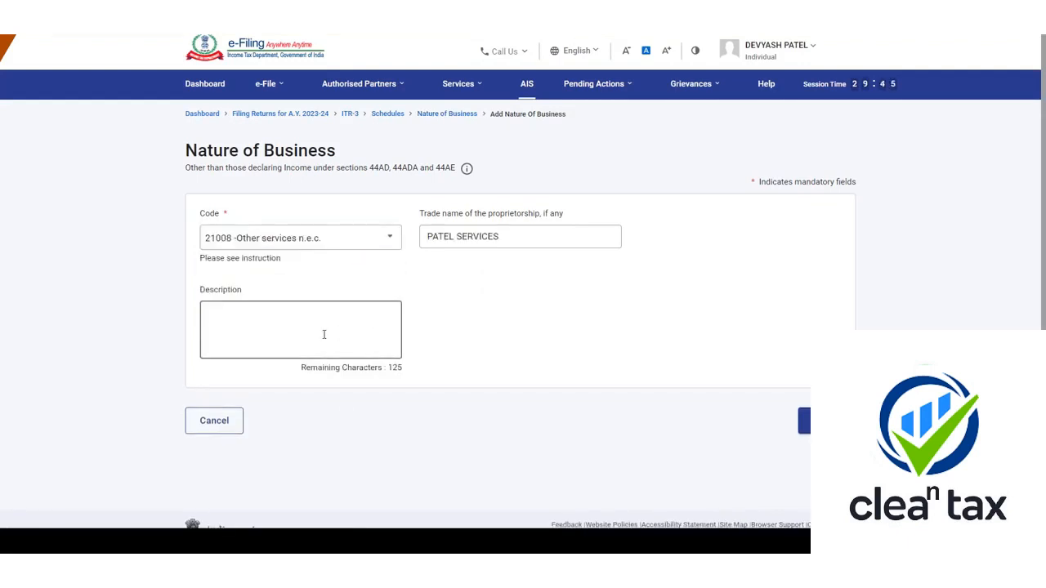
click(322, 334)
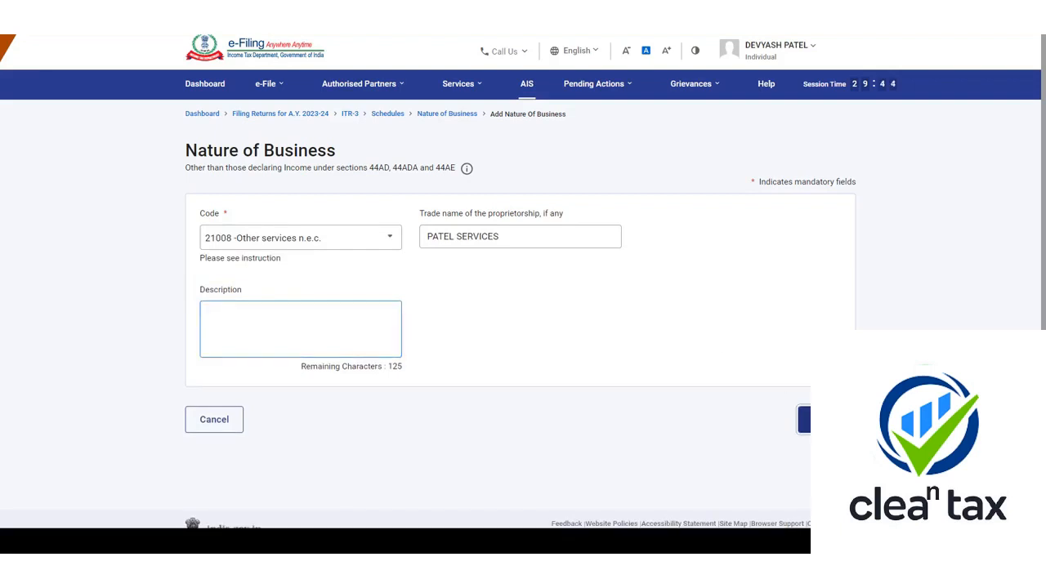
click(603, 299)
Open the Part A - Balance Sheet schedule and start adding Sources of Funds details, expanding the Proprietor's fund items.
scroll(602, 299, down, 2)
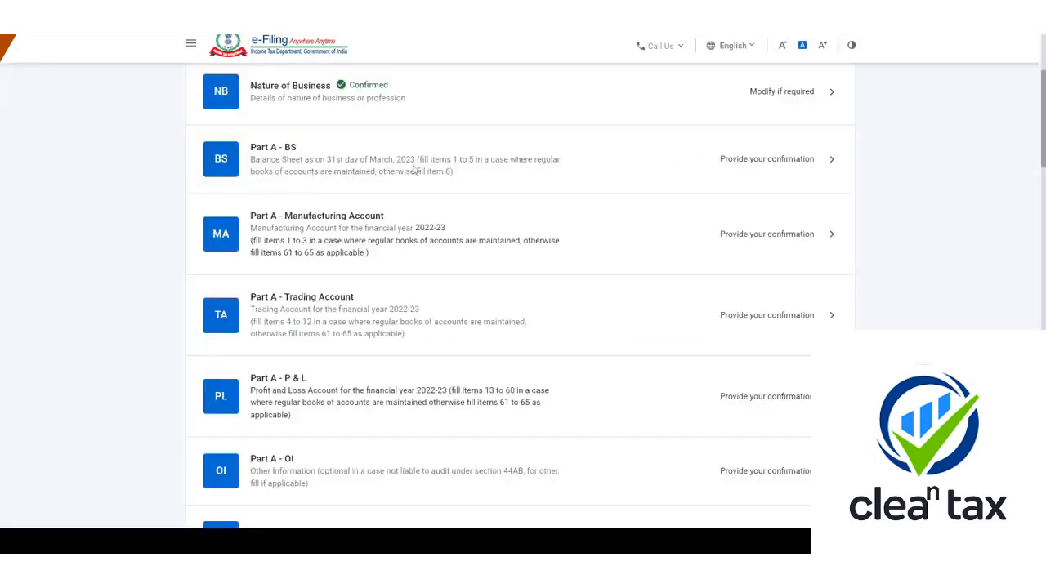
scroll(419, 173, up, 1)
click(420, 174)
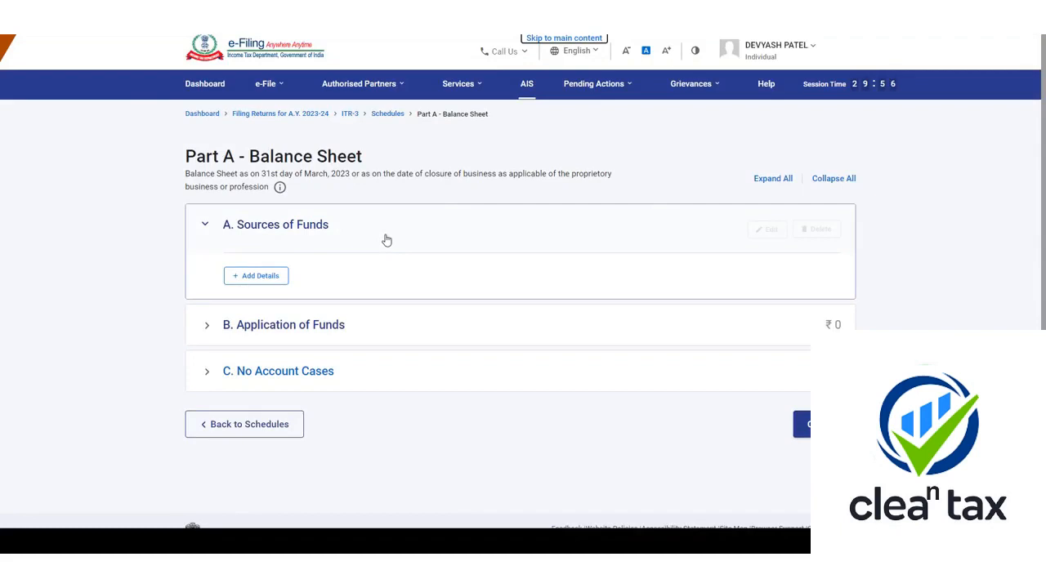
click(264, 284)
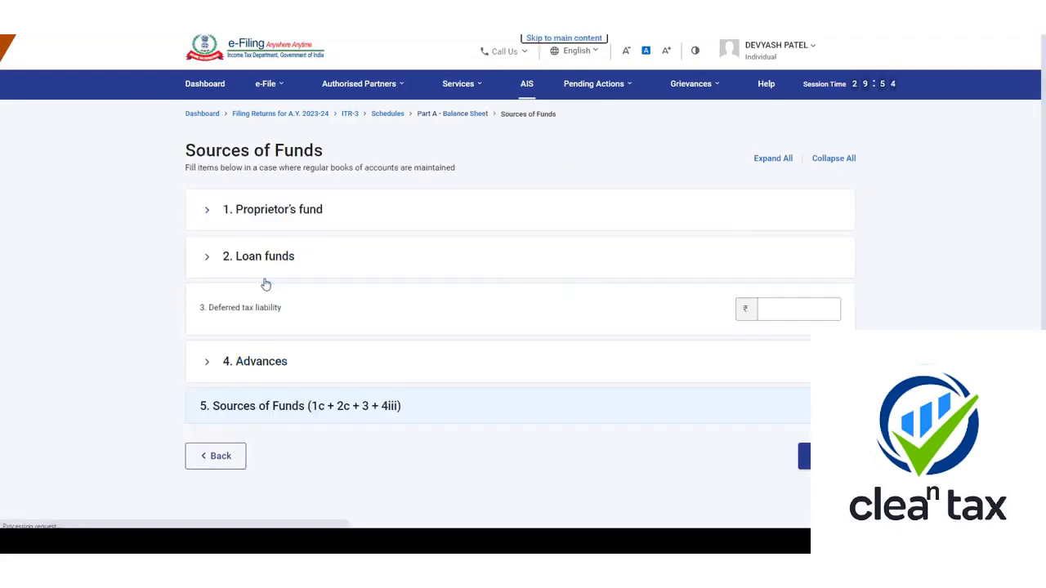
scroll(588, 296, down, 2)
scroll(587, 296, up, 2)
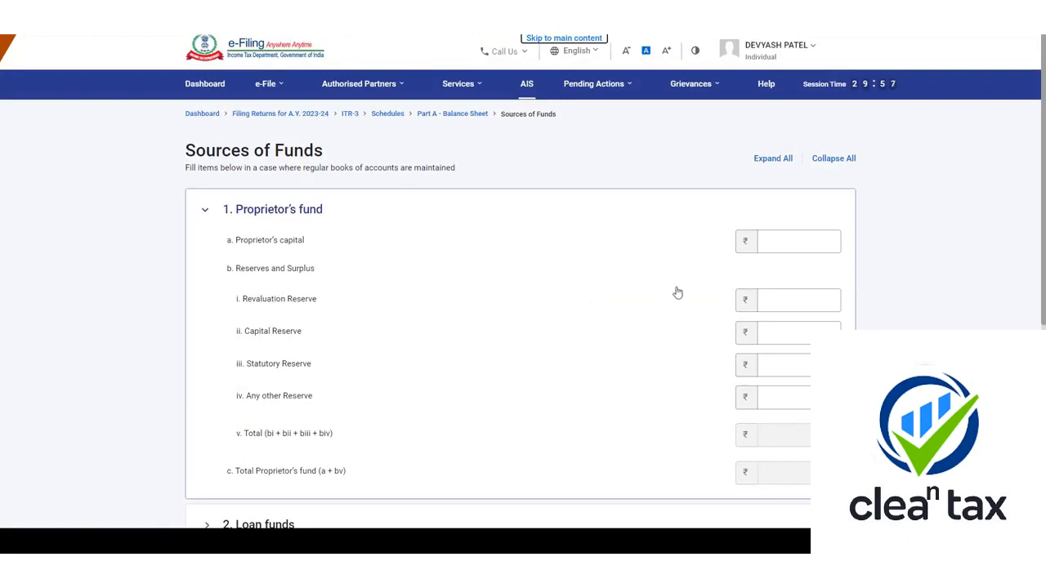
Go through the Loan funds items and save the Sources of Funds with an amount of 10000.
scroll(800, 267, down, 2)
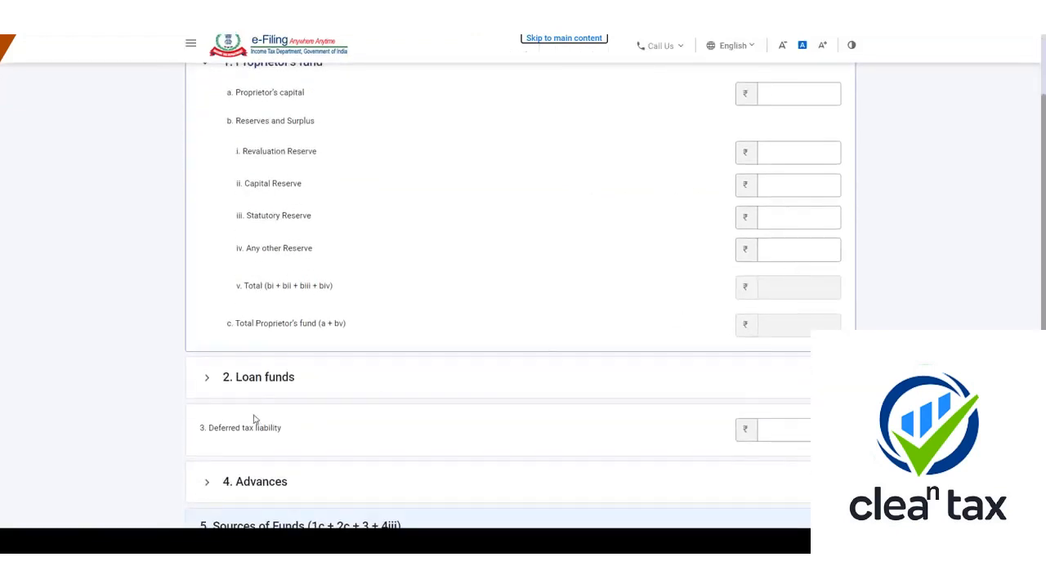
click(275, 388)
click(280, 254)
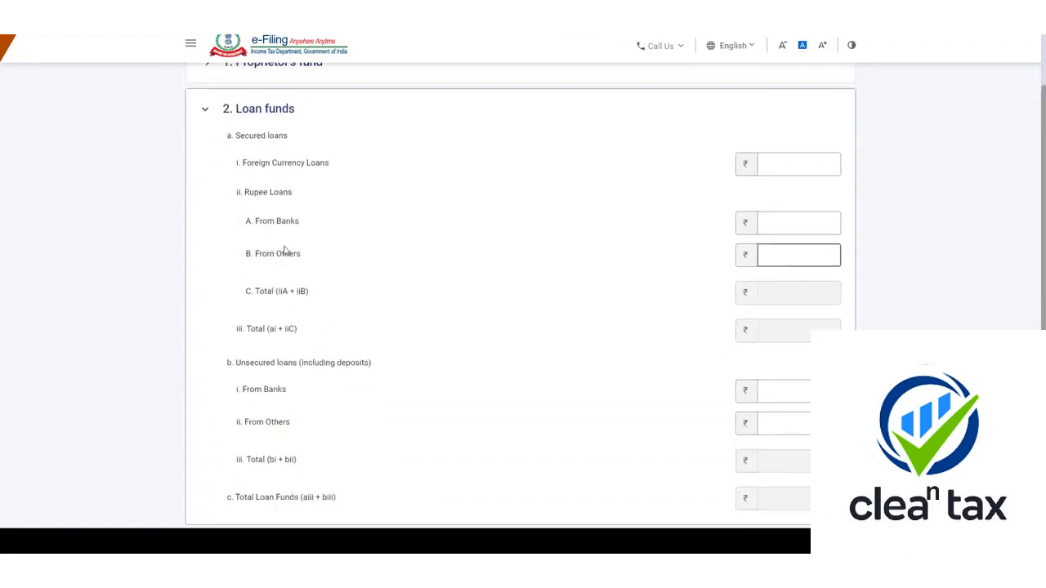
click(357, 266)
scroll(371, 270, down, 2)
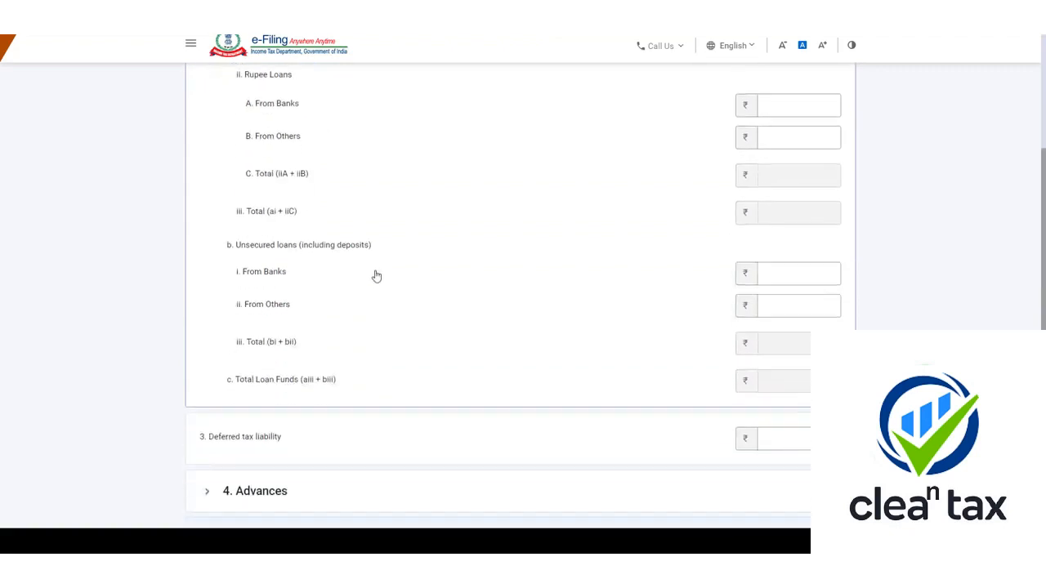
scroll(381, 270, down, 5)
Add Application of Funds details with 10000 as the Profit and loss account/Accumulated balance and save them.
click(362, 285)
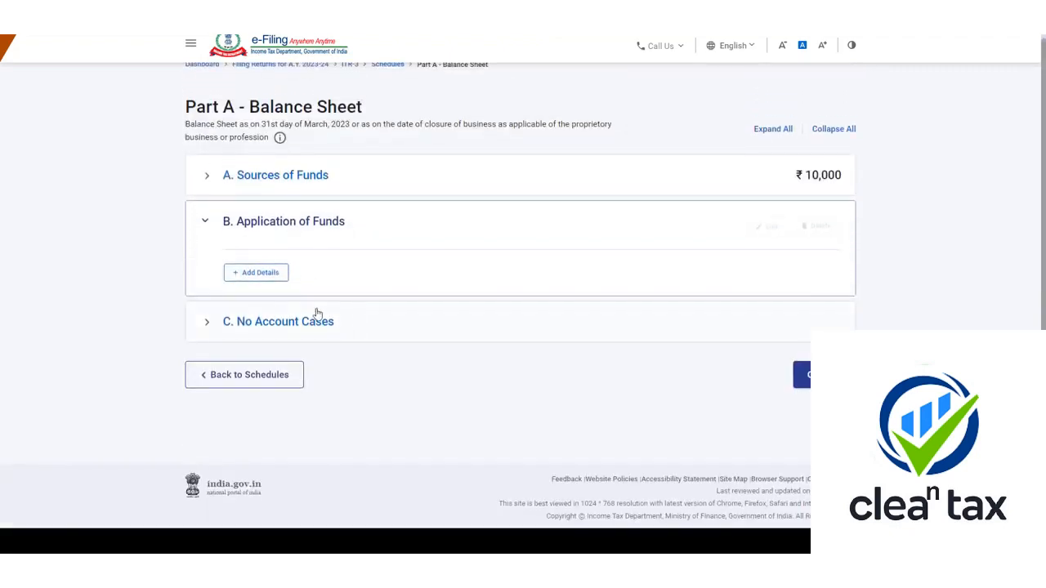
click(275, 276)
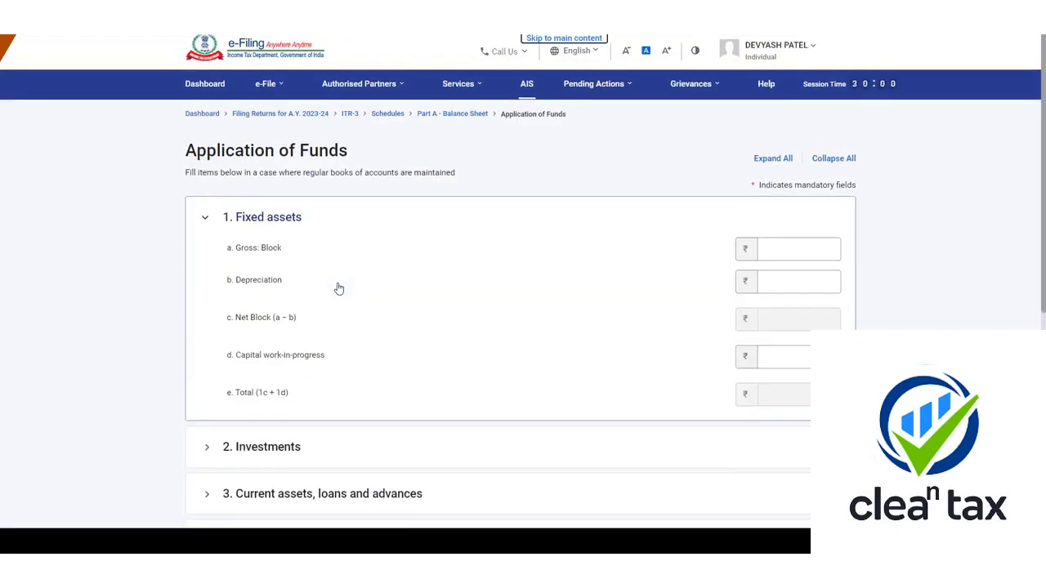
scroll(297, 237, down, 3)
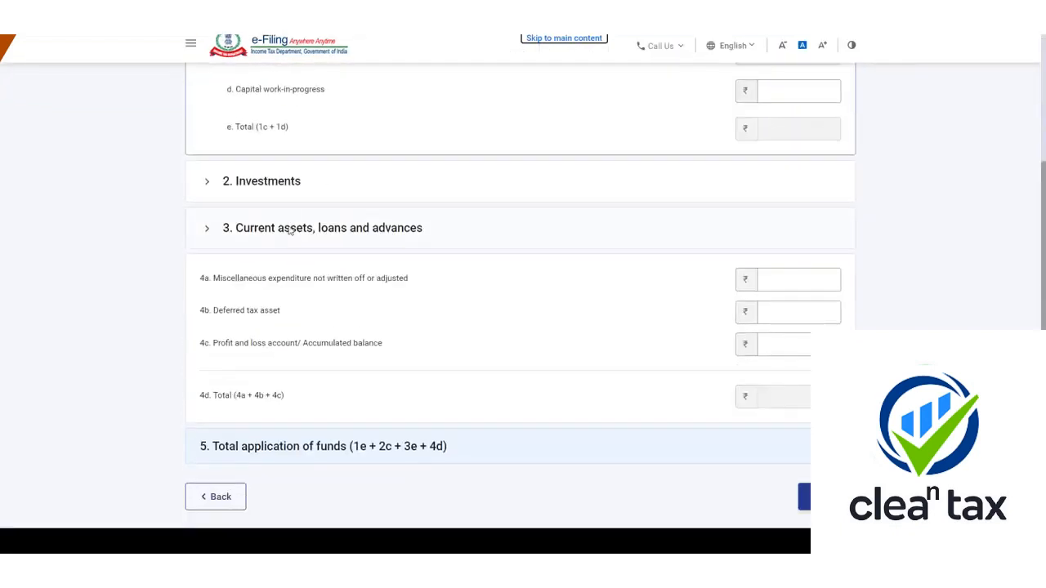
scroll(304, 252, up, 2)
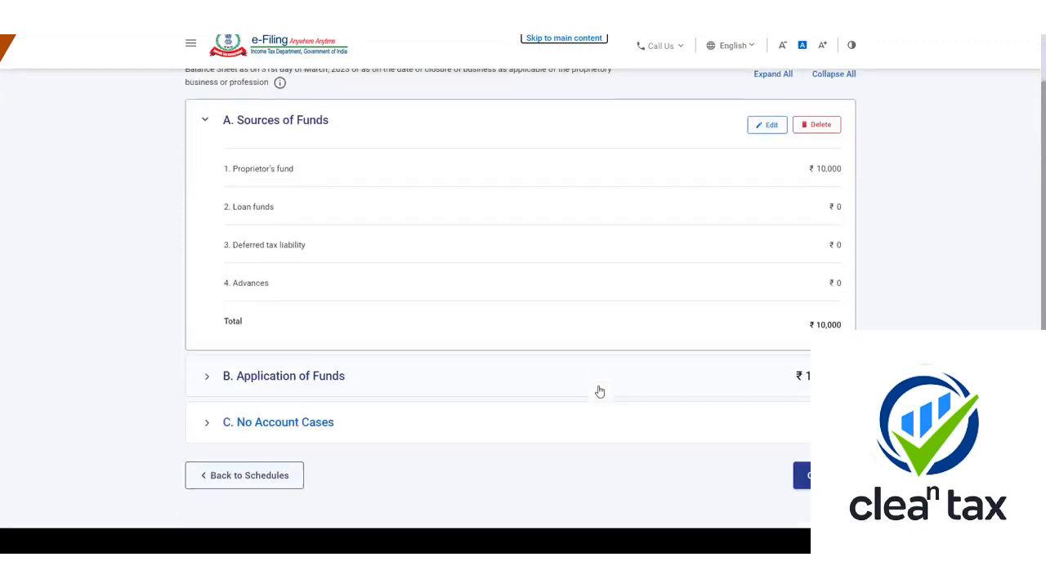
Review the saved Application of Funds breakdown in the Balance Sheet and expand the No Account Cases section.
scroll(600, 392, down, 1)
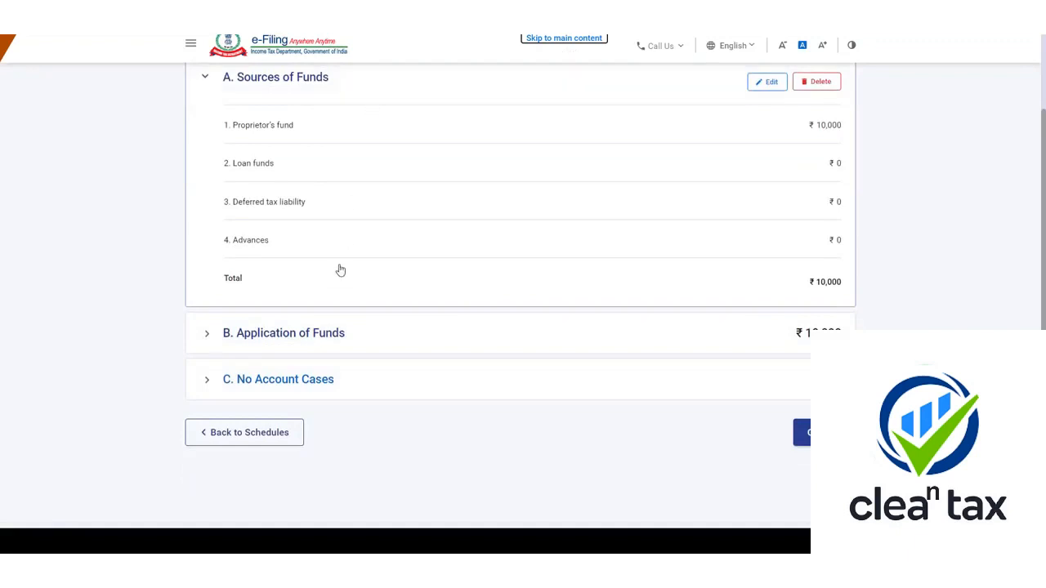
click(339, 331)
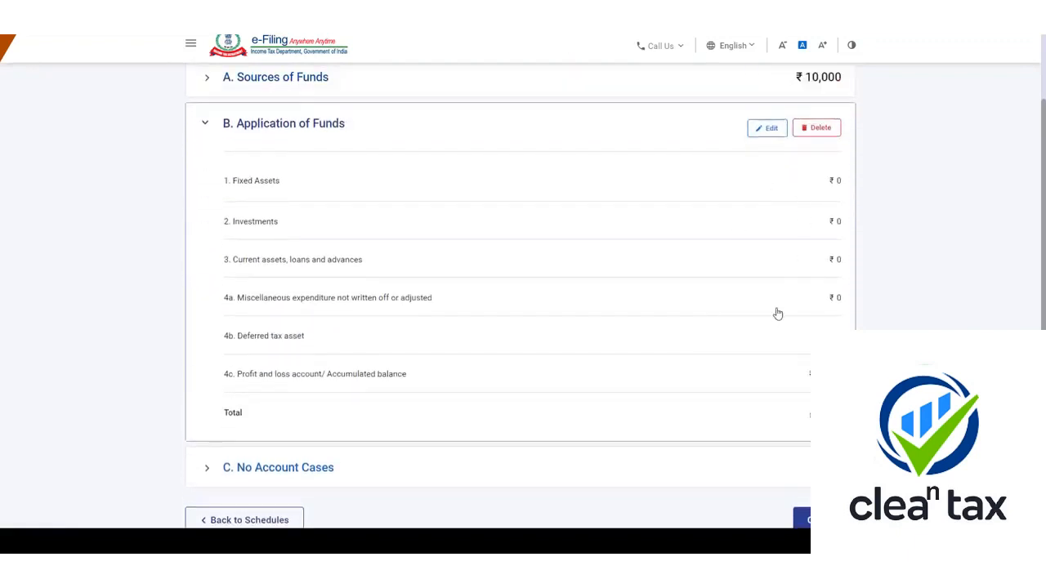
scroll(330, 309, down, 3)
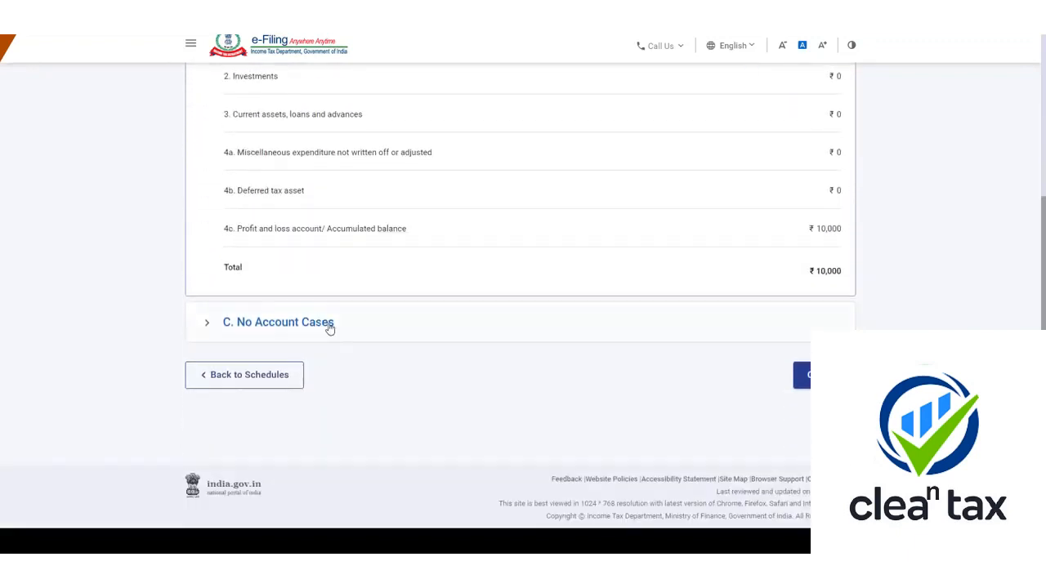
click(331, 324)
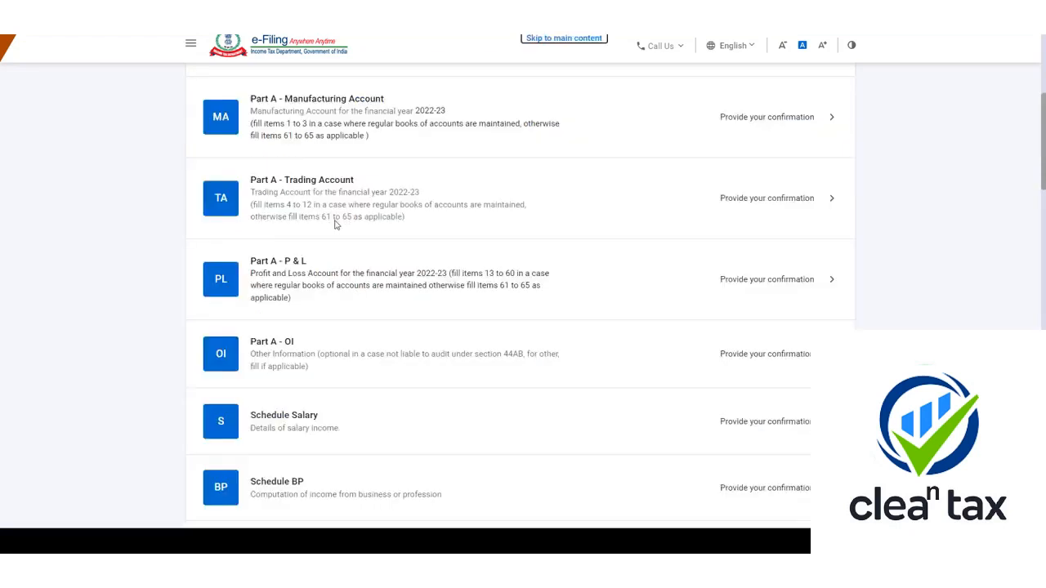
Open the Part A - Trading Account schedule, add Revenue from operations details, and make the Sales/Gross receipts of business editable.
click(400, 215)
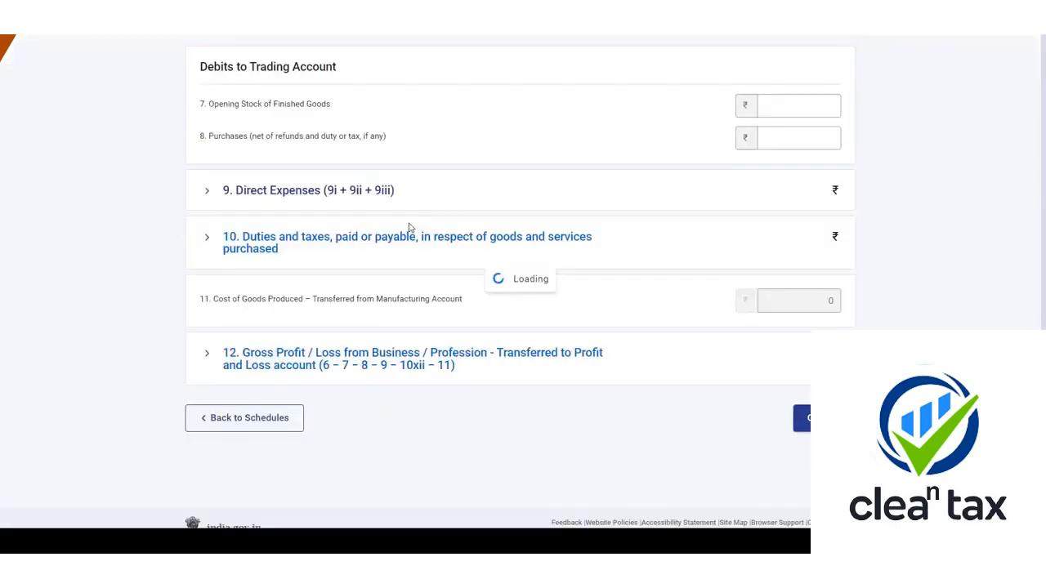
scroll(298, 320, down, 2)
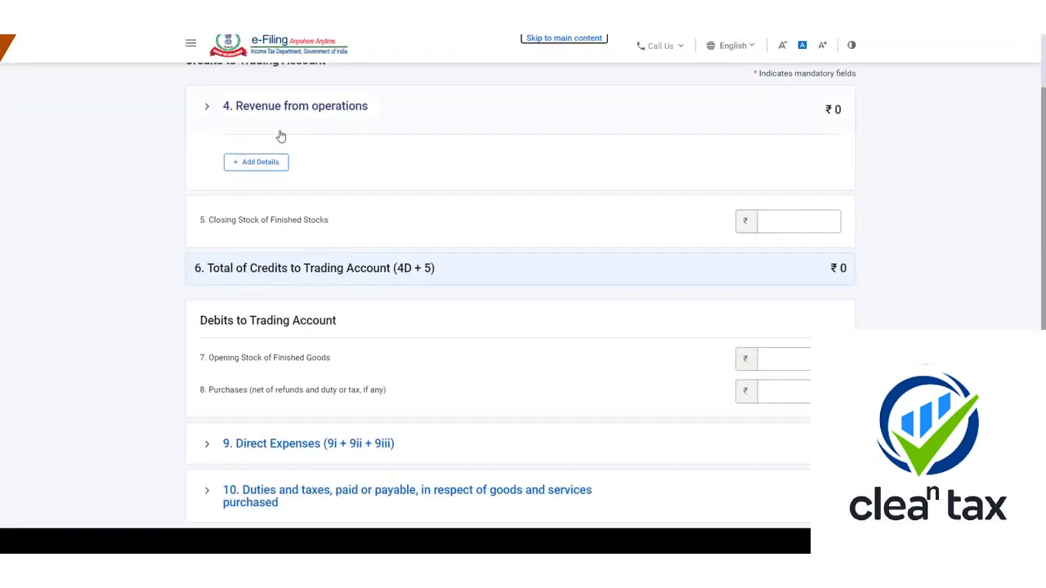
click(270, 165)
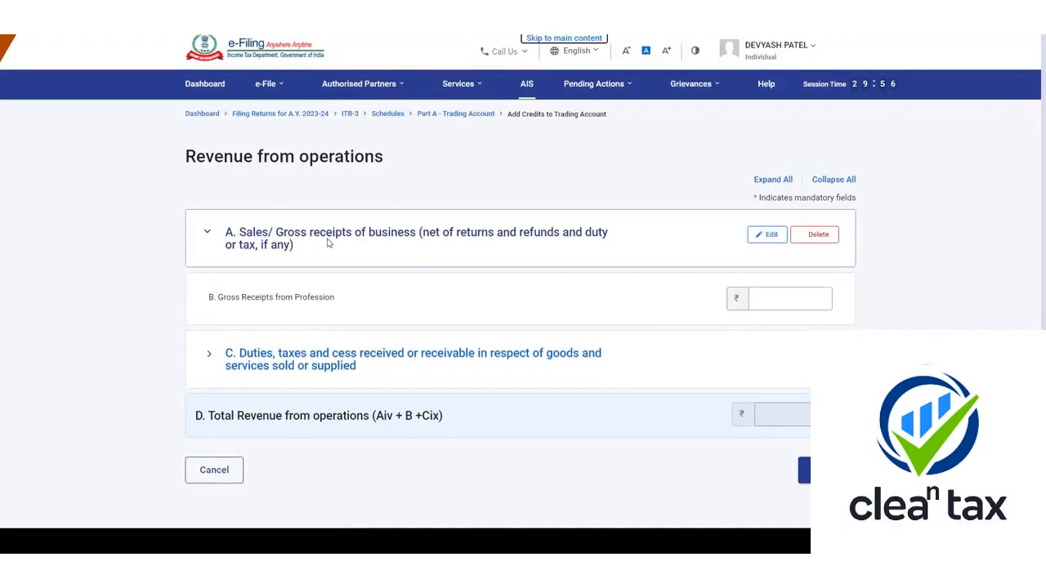
scroll(276, 264, down, 2)
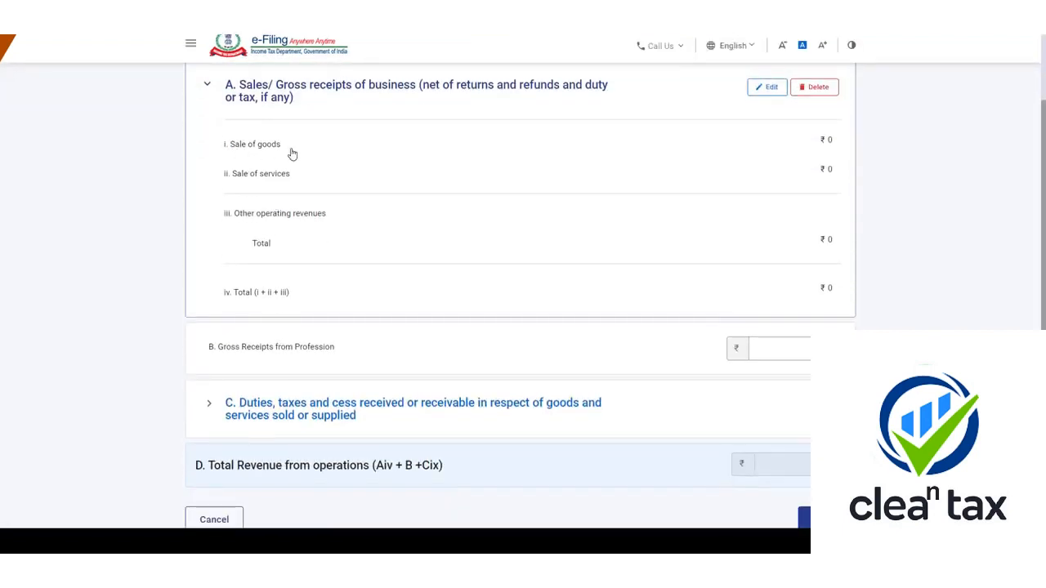
click(768, 90)
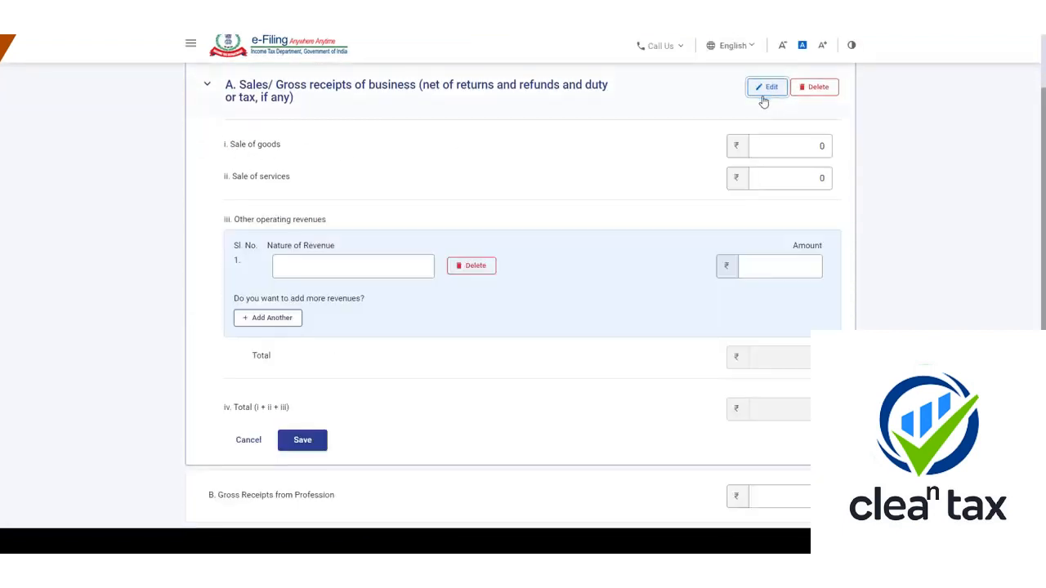
Go through the sale of goods, sale of services and other operating revenue fields, fill in the receipts and save Revenue from operations.
click(794, 153)
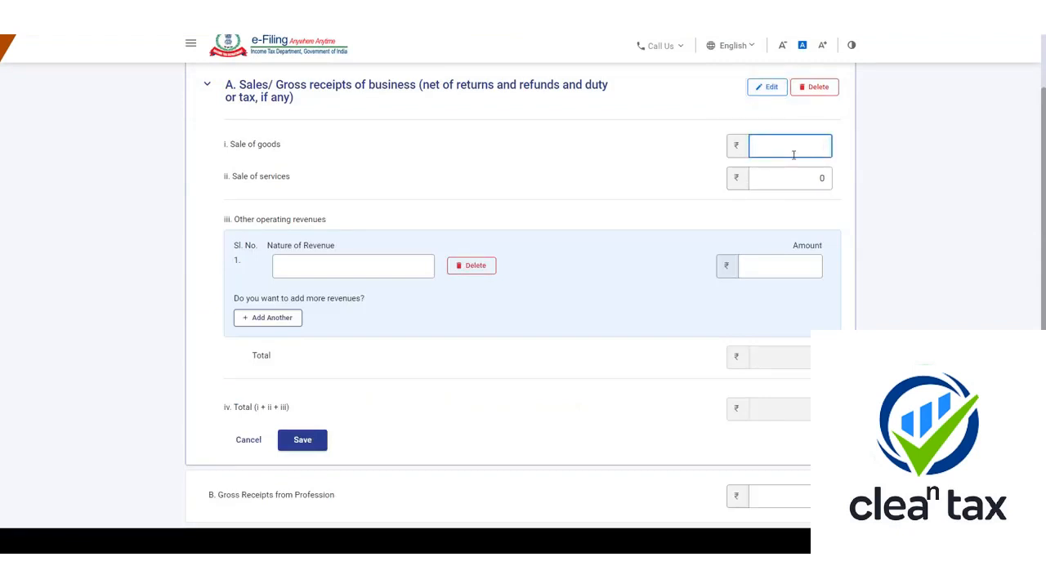
click(797, 182)
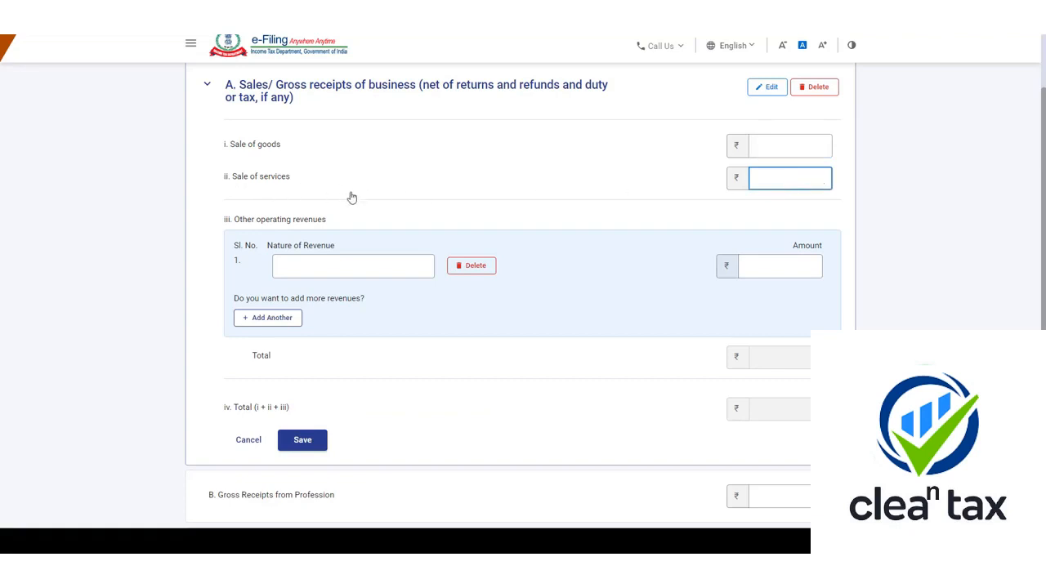
click(401, 263)
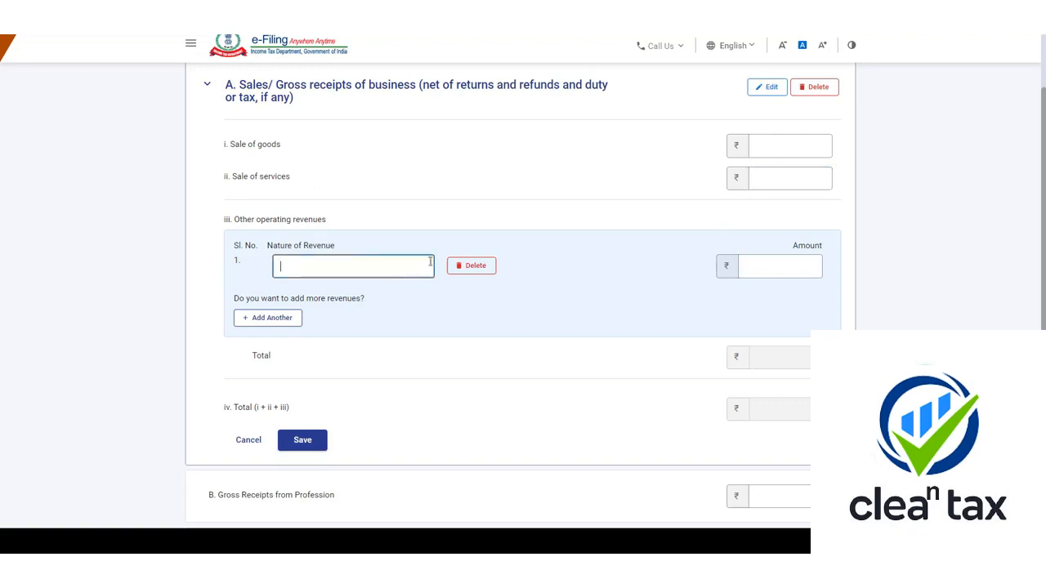
click(768, 273)
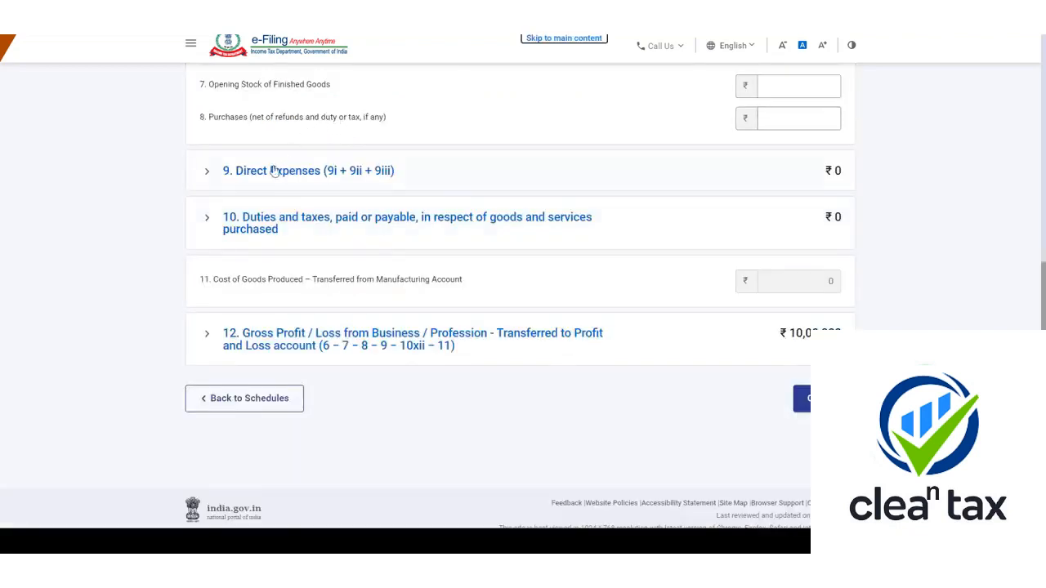
Expand the Direct Expenses section under Debits to Trading Account.
click(206, 177)
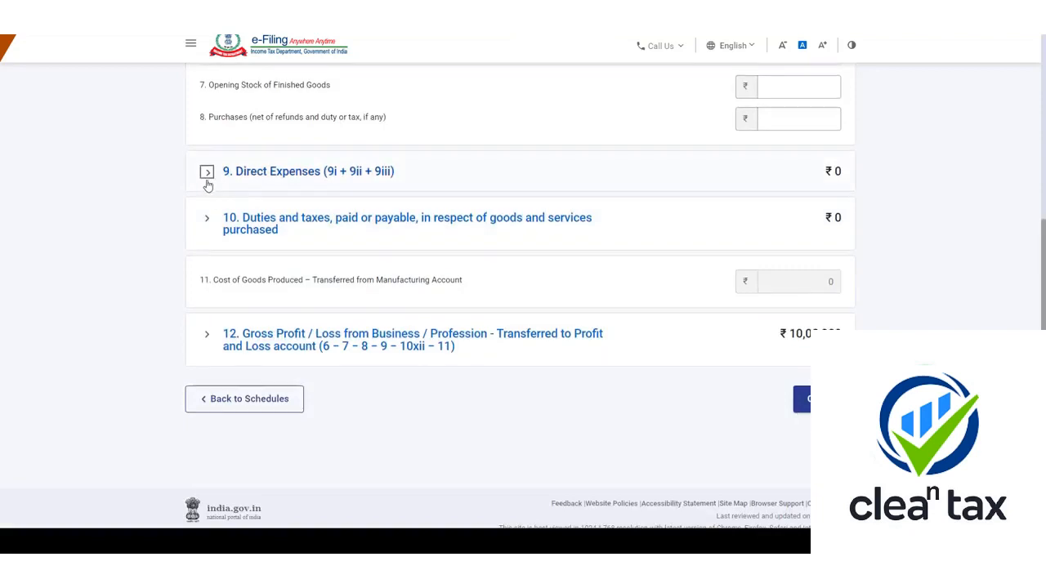